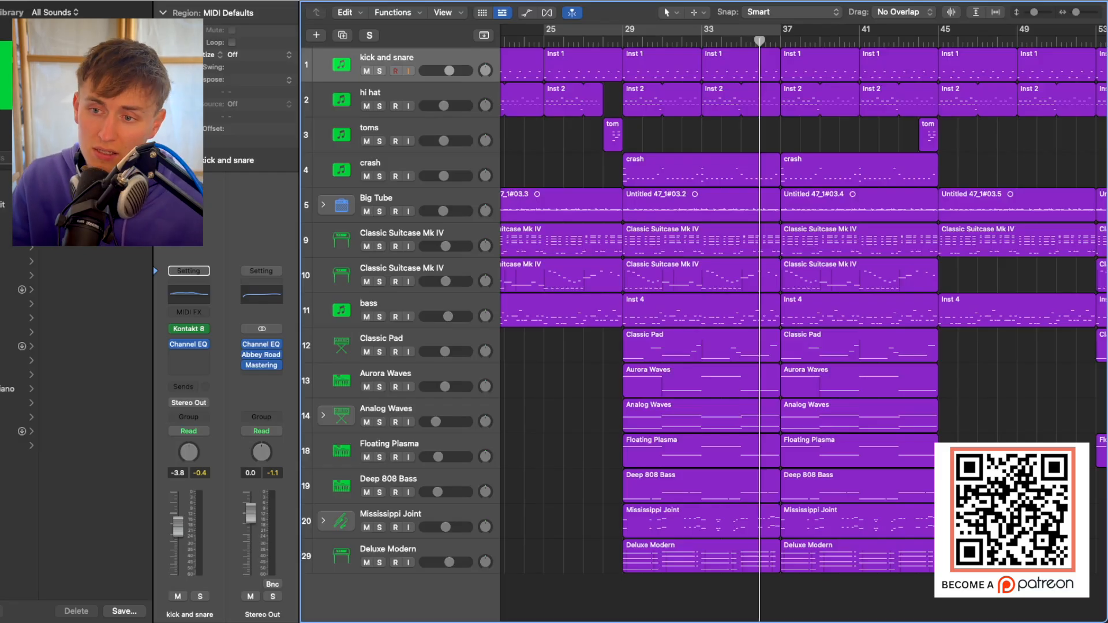
Play the full arrangement from bar 28.
click(602, 41)
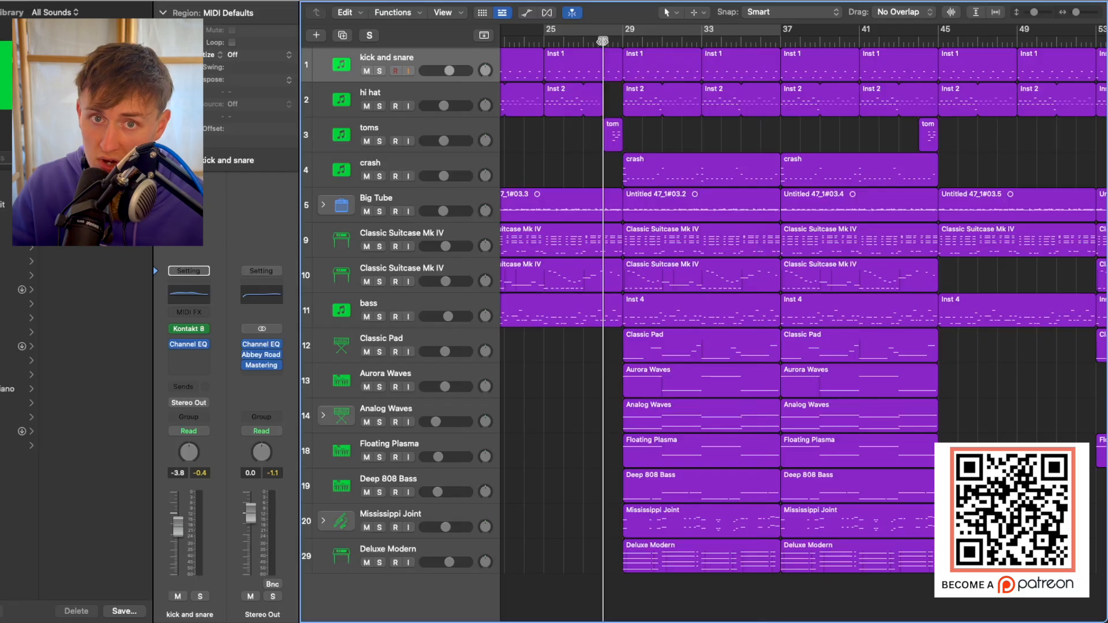
key(space)
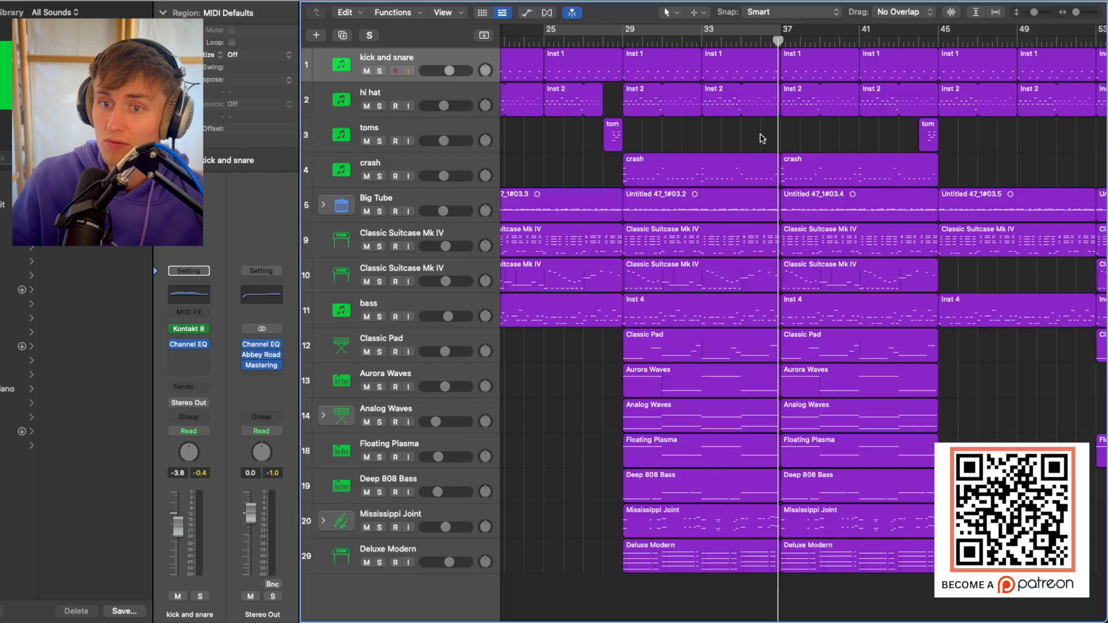
Solo the kick and snare, hi hat, toms and crash tracks and inspect the Kontakt 8 instrument on the kick and snare track.
drag(379, 73, 381, 159)
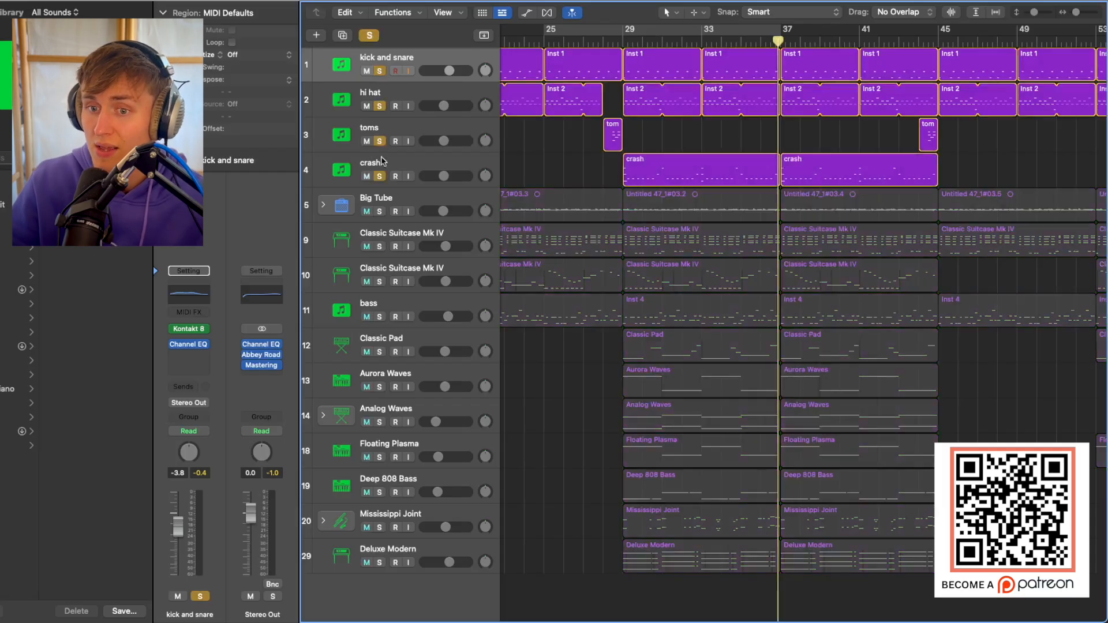
click(622, 41)
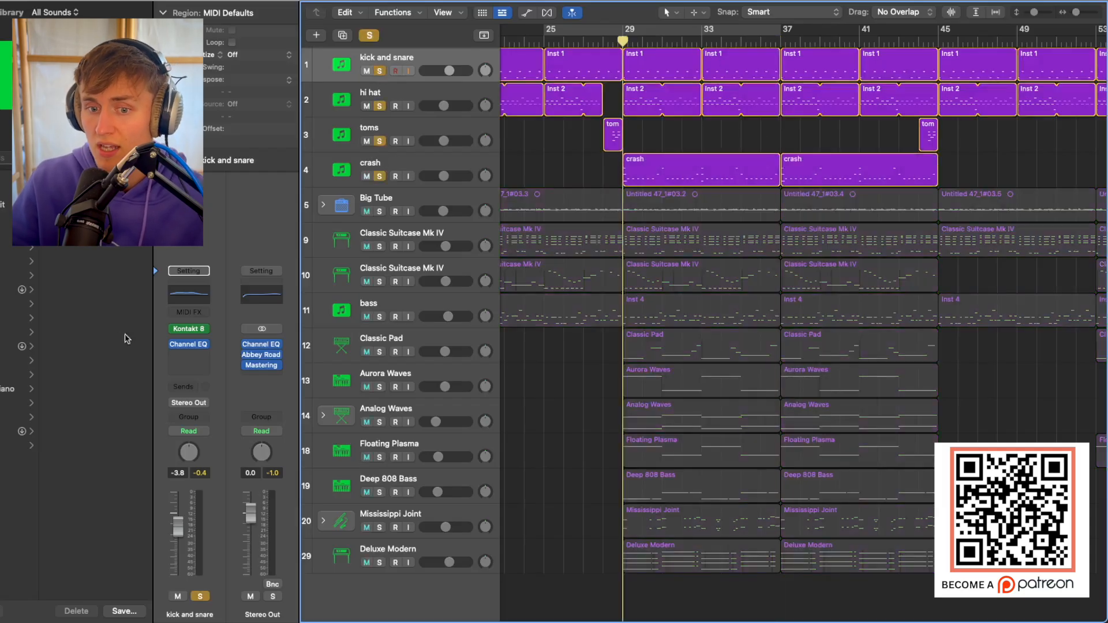
click(188, 328)
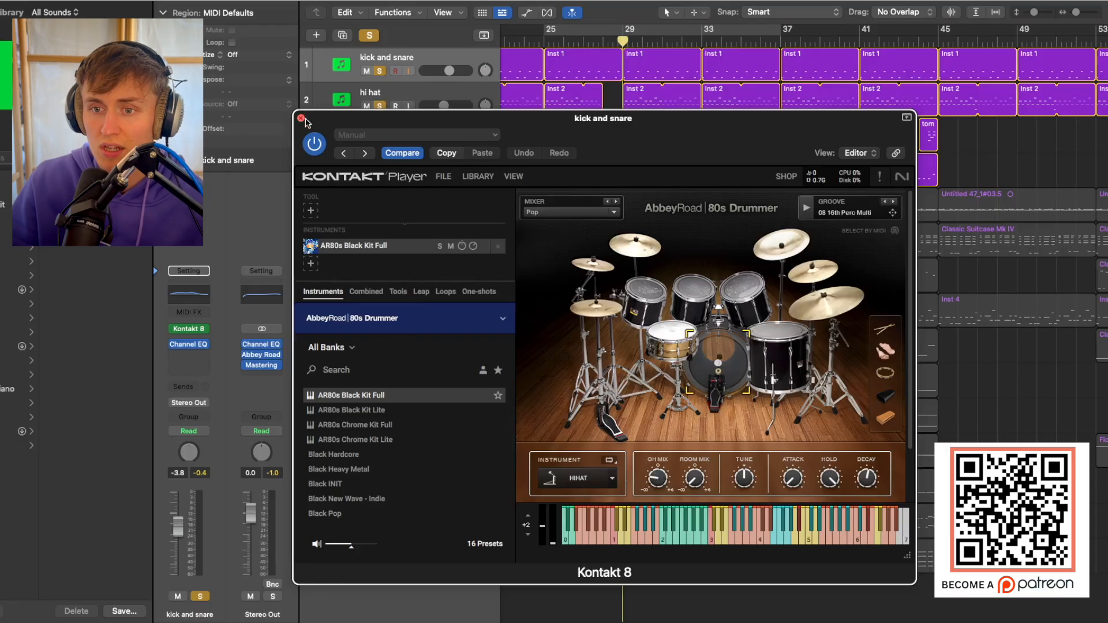
click(301, 118)
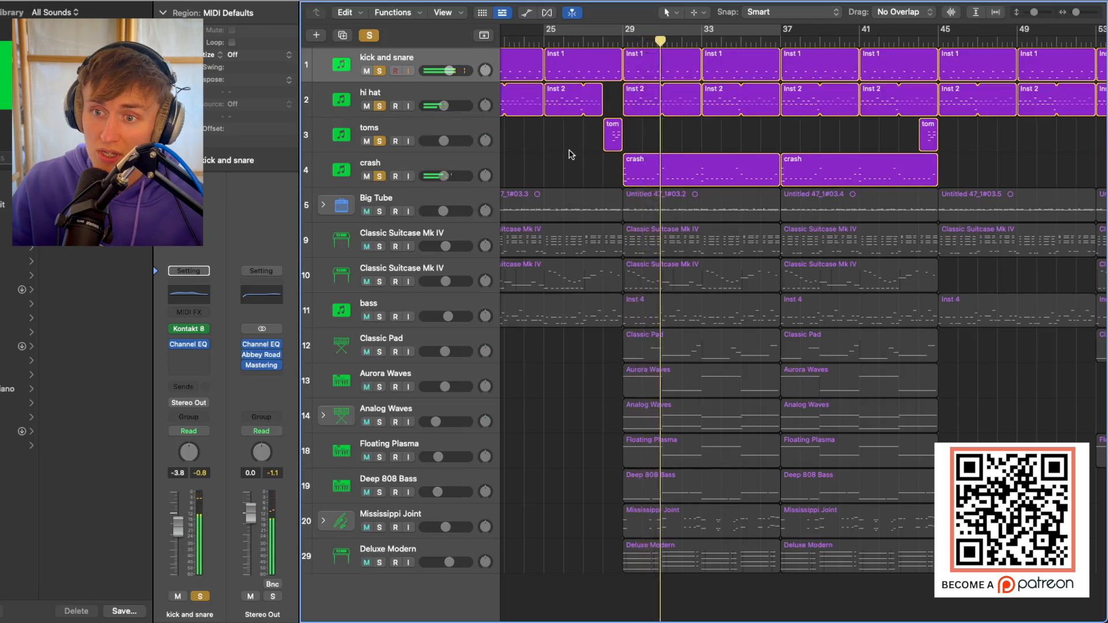
Unsolo the hi hat, toms and crash tracks and play the kick and snare on its own from just before bar 29.
click(613, 42)
click(375, 101)
drag(375, 100, 379, 176)
key(space)
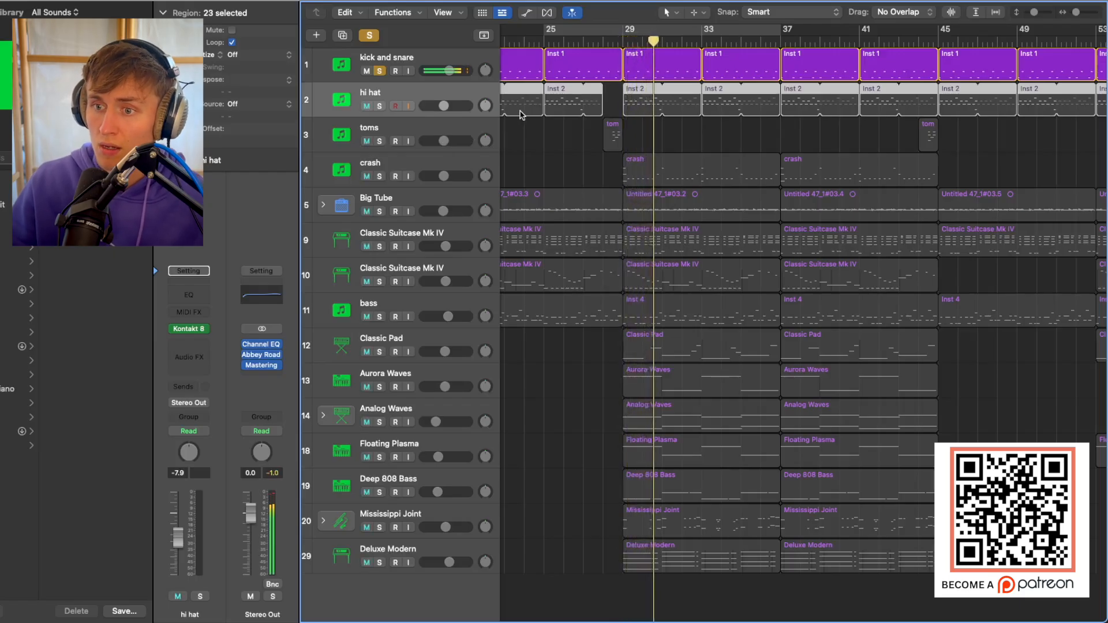
Add the hi hat to the soloed tracks and open the kick and snare region at bar 29 in the Piano Roll.
click(379, 106)
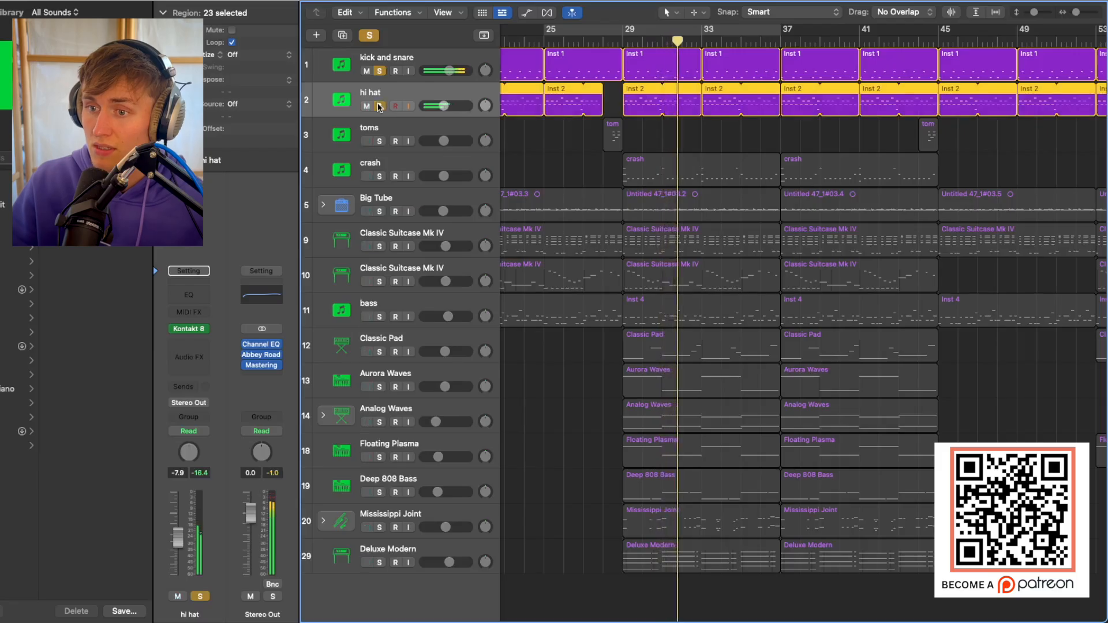
click(671, 72)
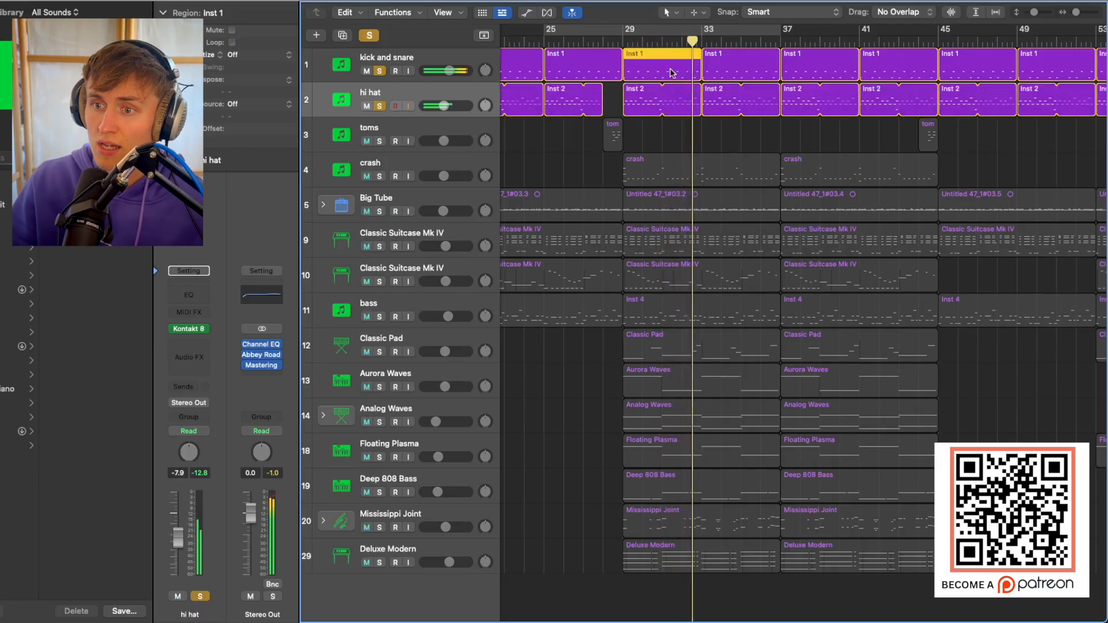
double_click(672, 72)
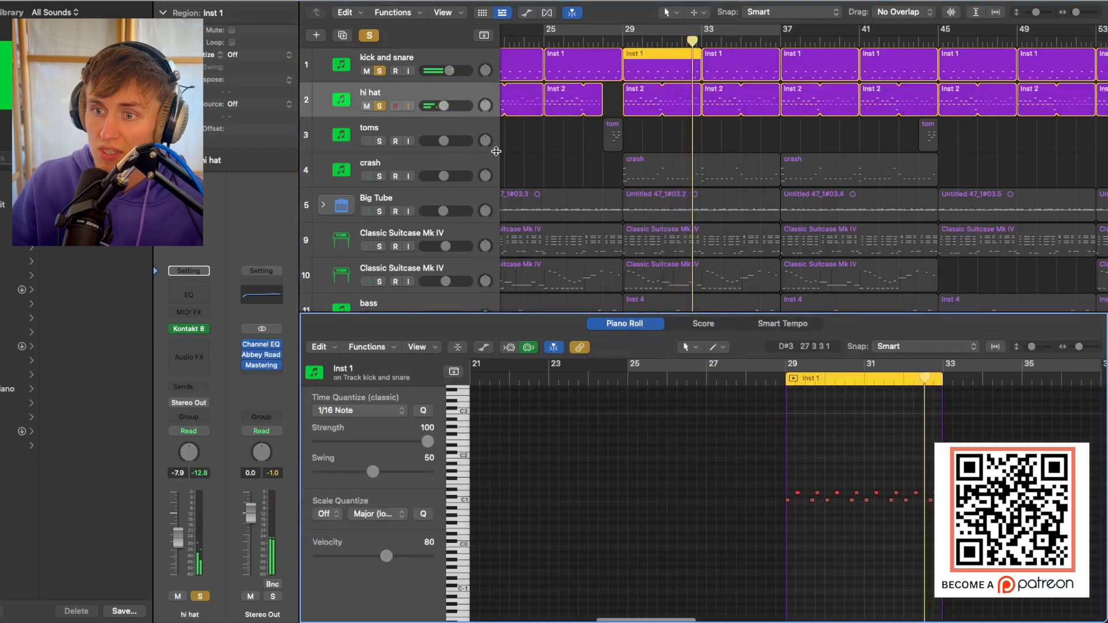
Unsolo the hi hat and play only the kick and snare pattern from about bar 29.
click(379, 105)
click(630, 43)
key(space)
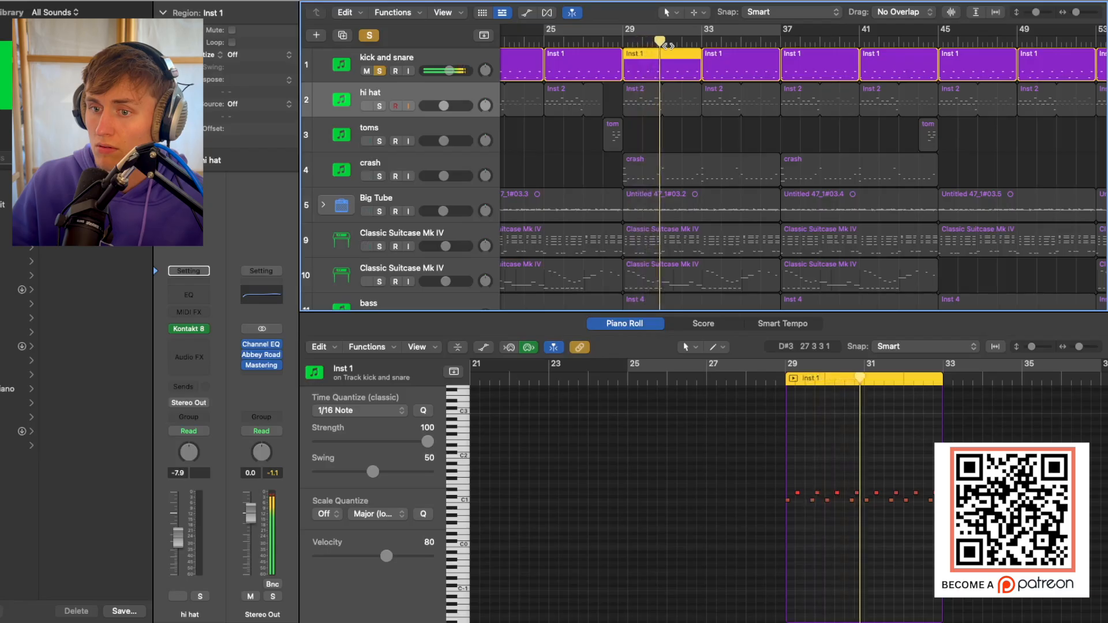
Solo the hi hat again alongside the kick and snare, stop playback and clear the region selection.
click(379, 105)
click(453, 92)
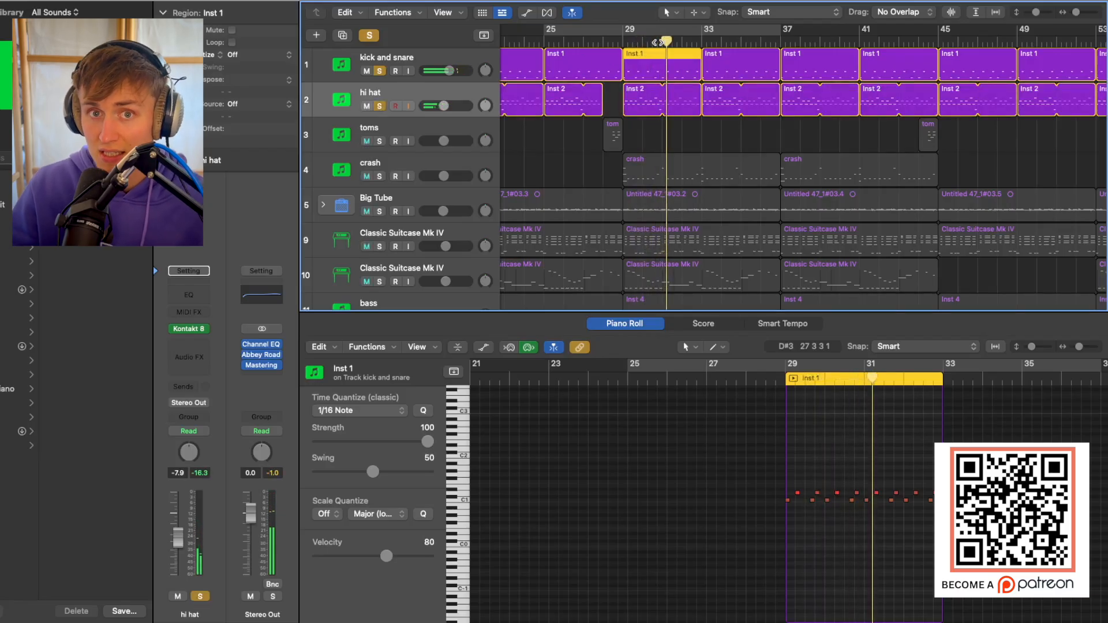
key(space)
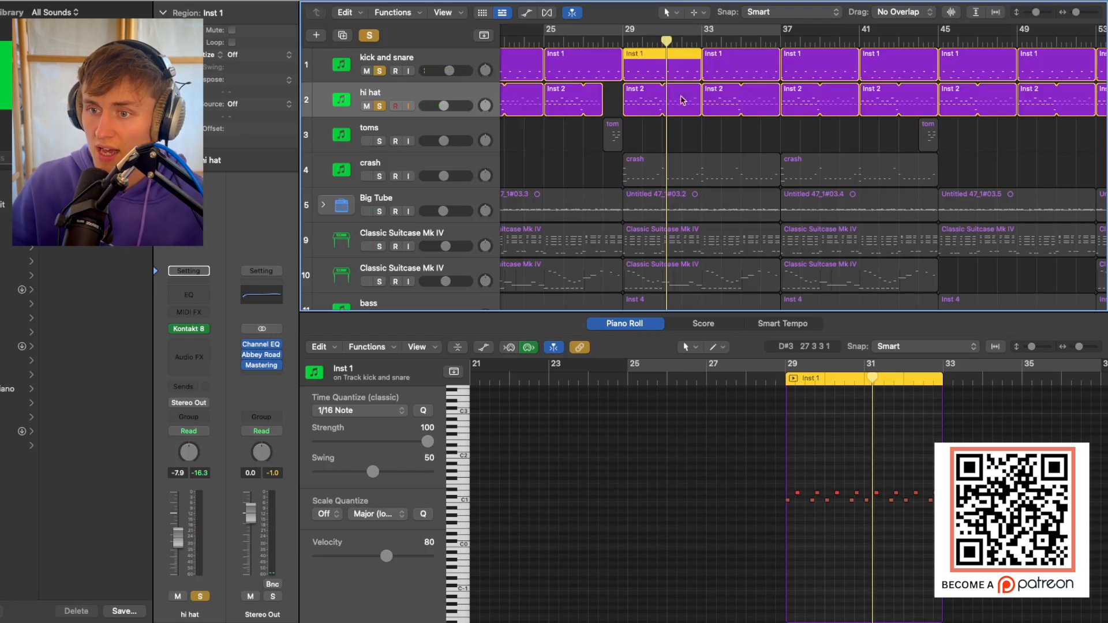
click(646, 105)
click(630, 138)
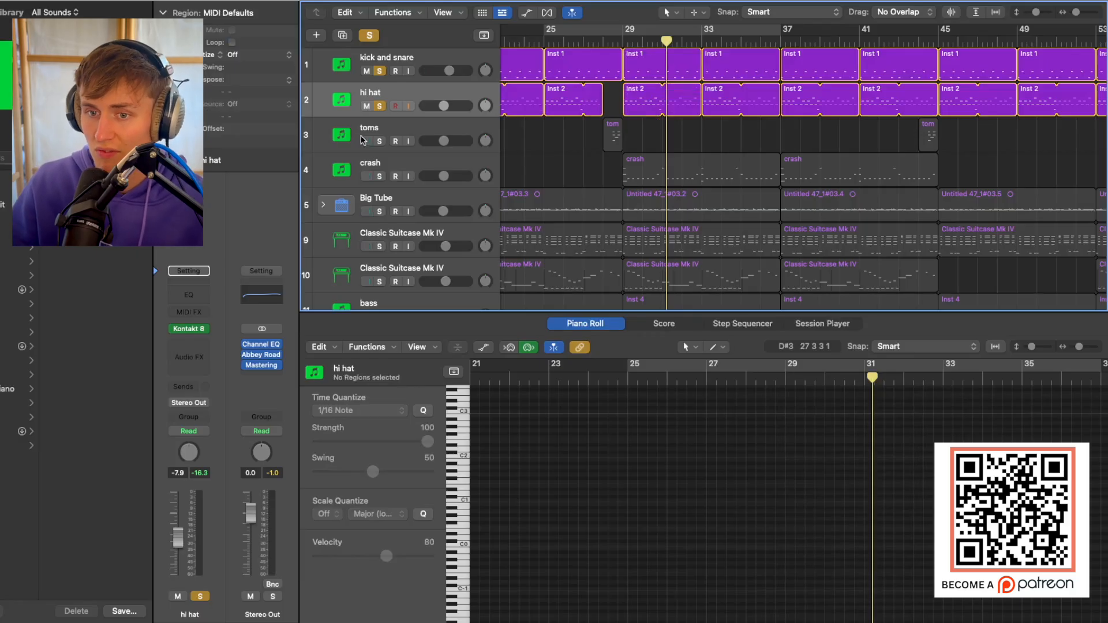
Solo the toms and crash tracks with the other drums, playing the tom fill that leads into bar 29.
click(379, 141)
double_click(595, 39)
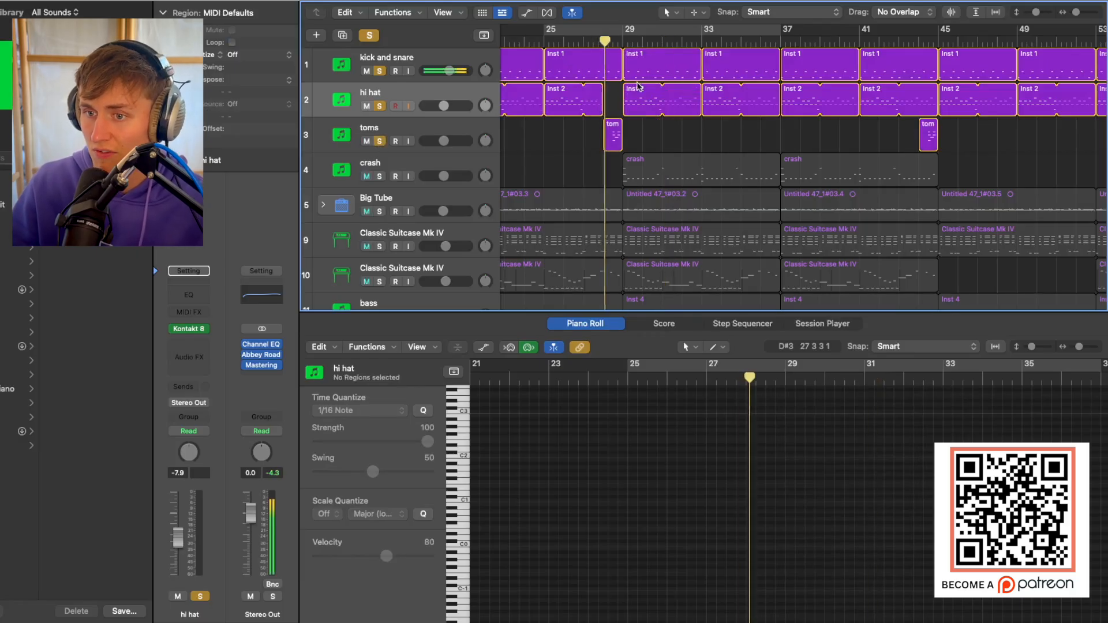
click(379, 176)
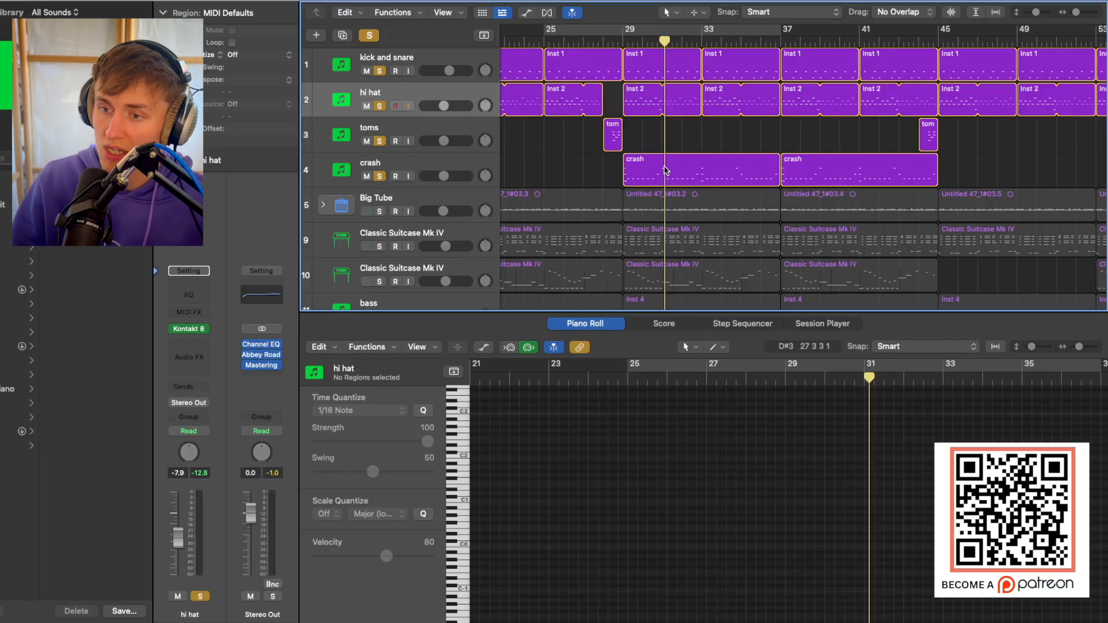
scroll(481, 138, down, 2)
scroll(504, 106, up, 2)
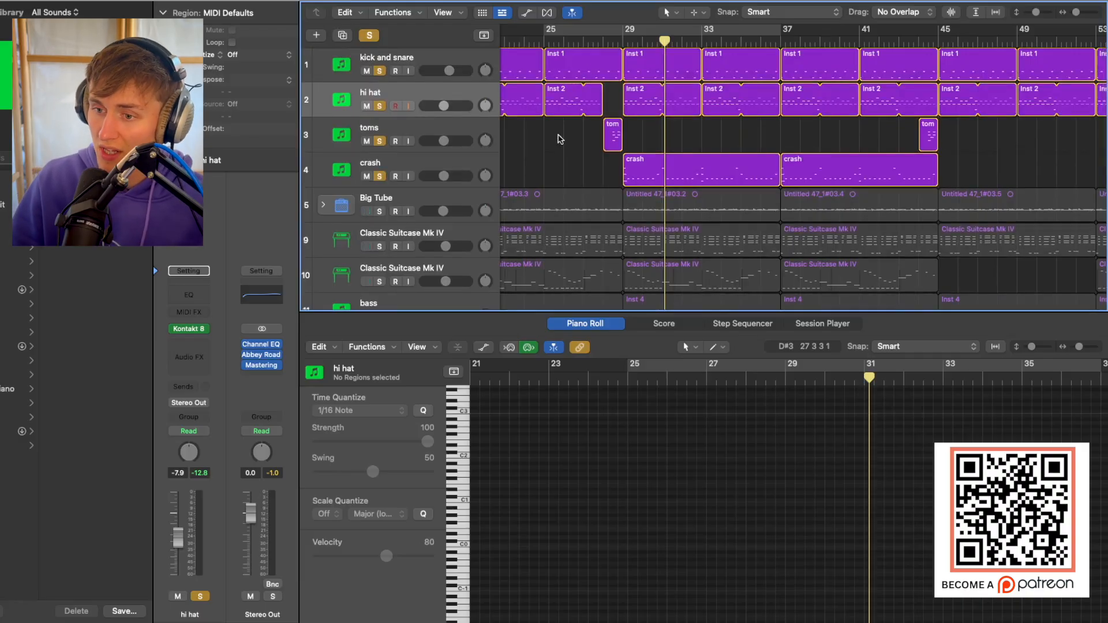
Switch the solo from the four drum tracks to the Big Tube track, with the playhead at bar 29.
drag(379, 71, 386, 156)
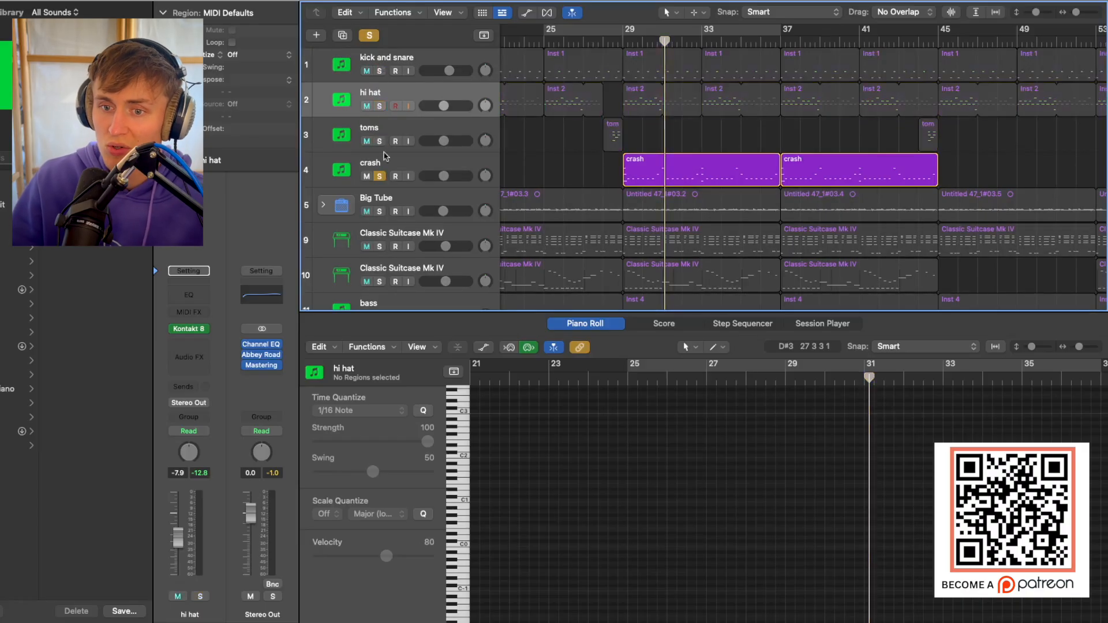
click(379, 177)
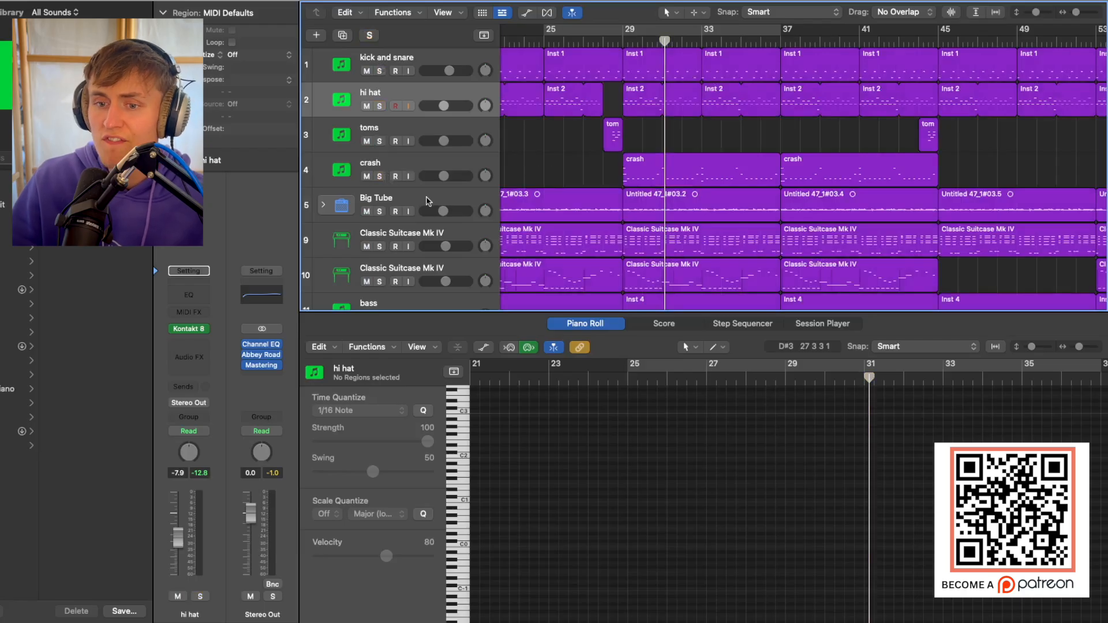
click(429, 202)
click(380, 211)
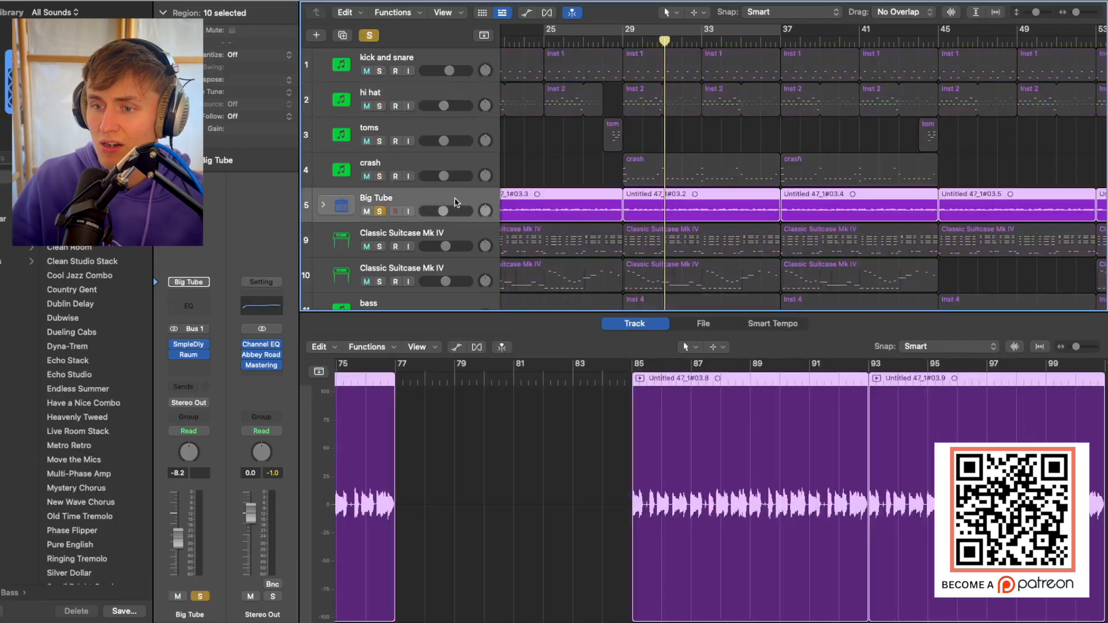
click(616, 43)
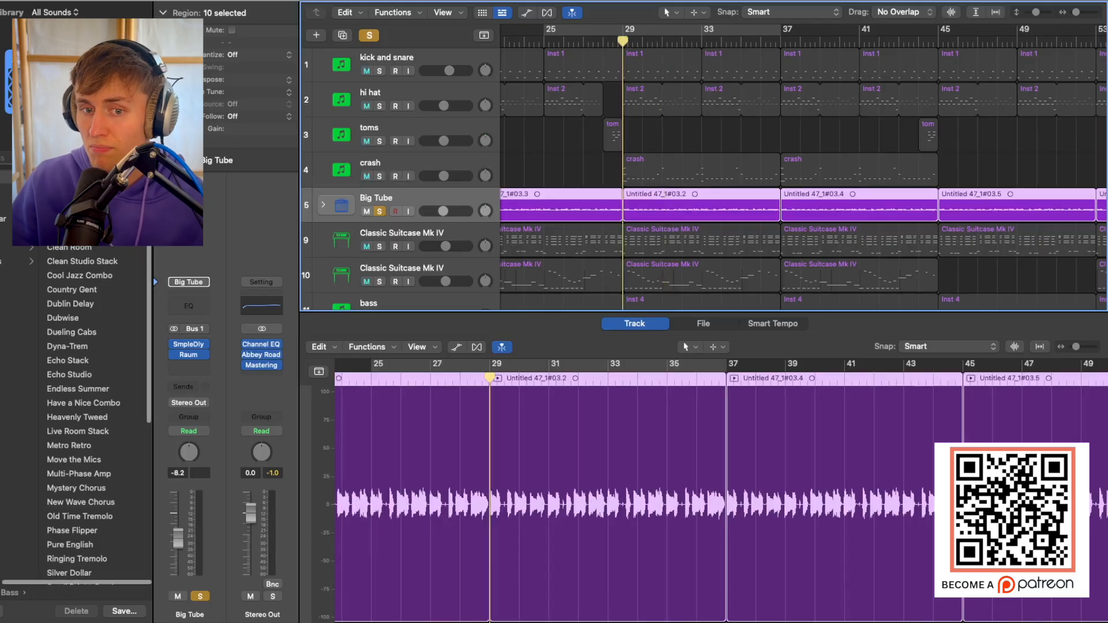
Inspect the Sample Delay plug-in on the Big Tube track and play the soloed track from bar 29.
click(188, 344)
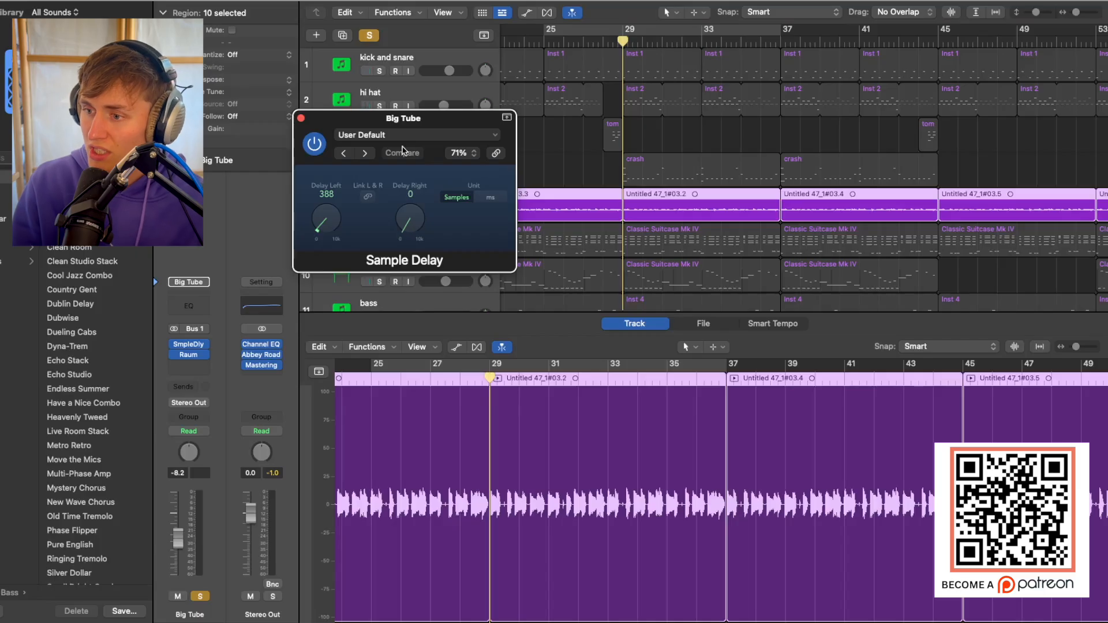
click(300, 118)
click(600, 1)
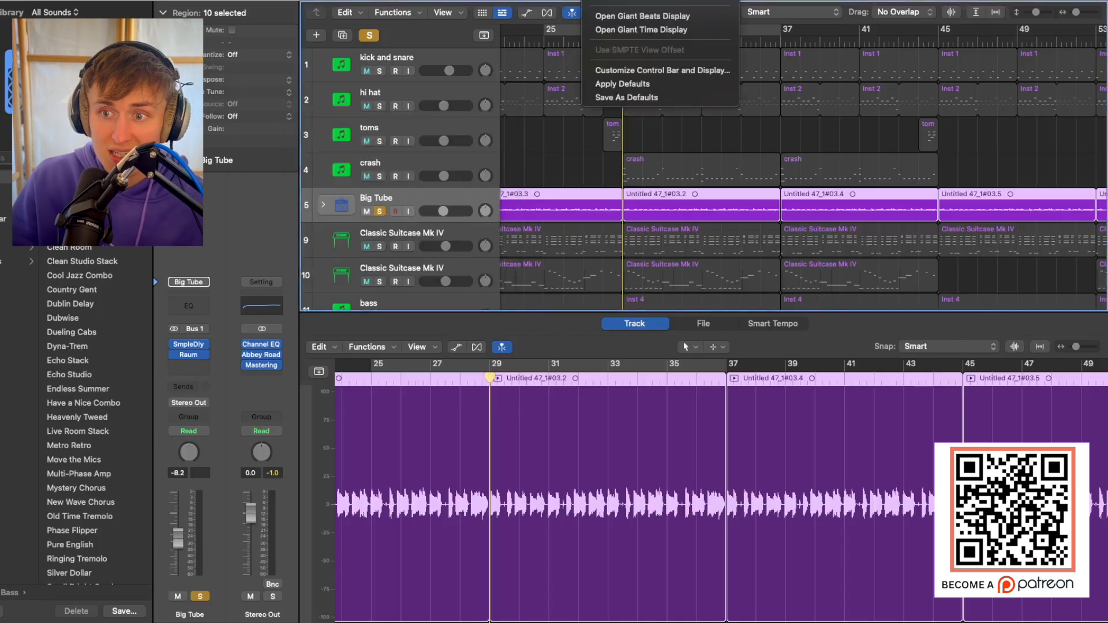
click(614, 1)
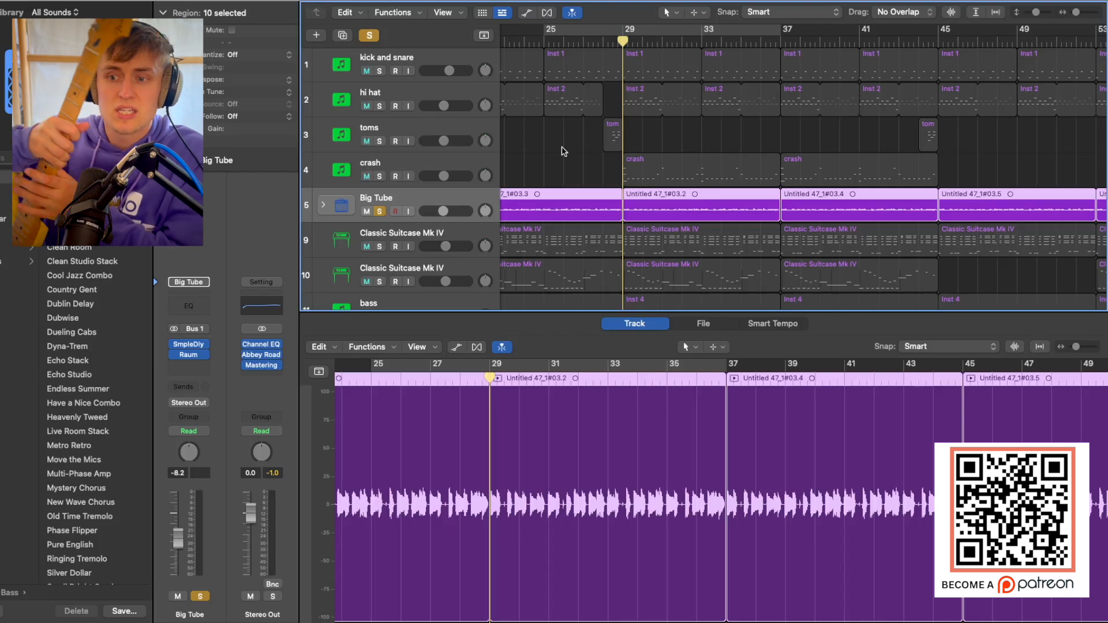
key(space)
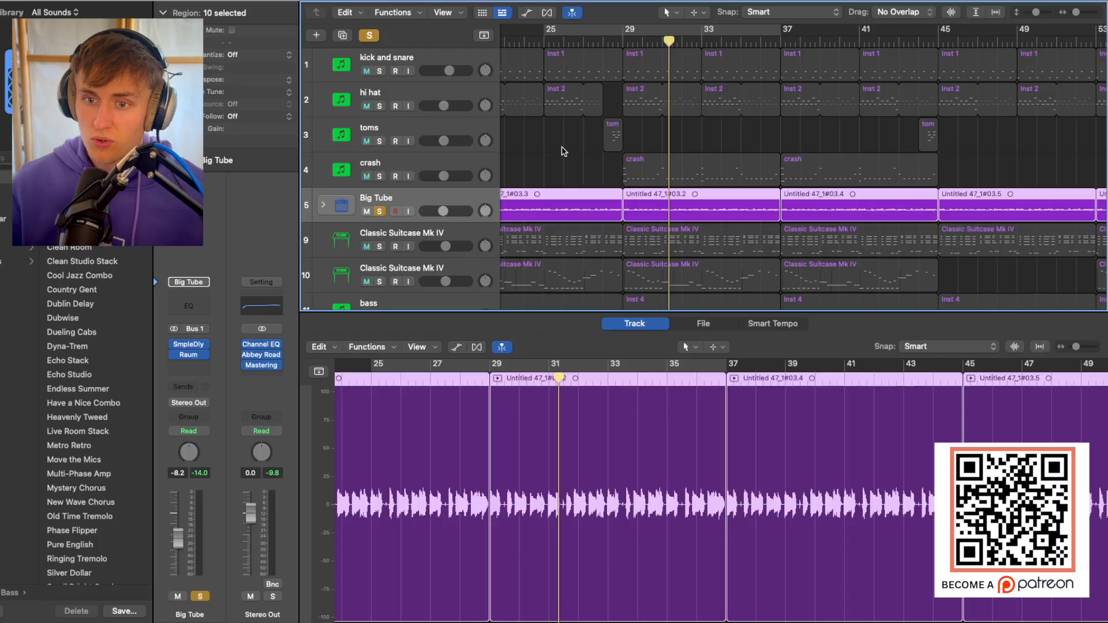
Solo the four drum tracks together with Big Tube and play them from bar 29.
drag(379, 176, 391, 53)
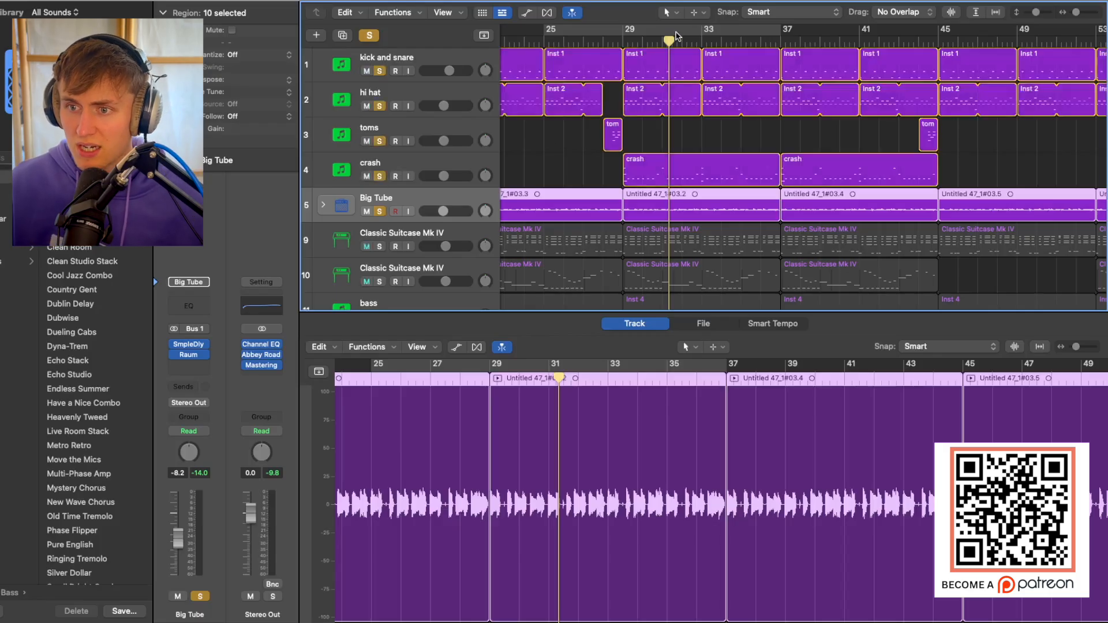
double_click(623, 40)
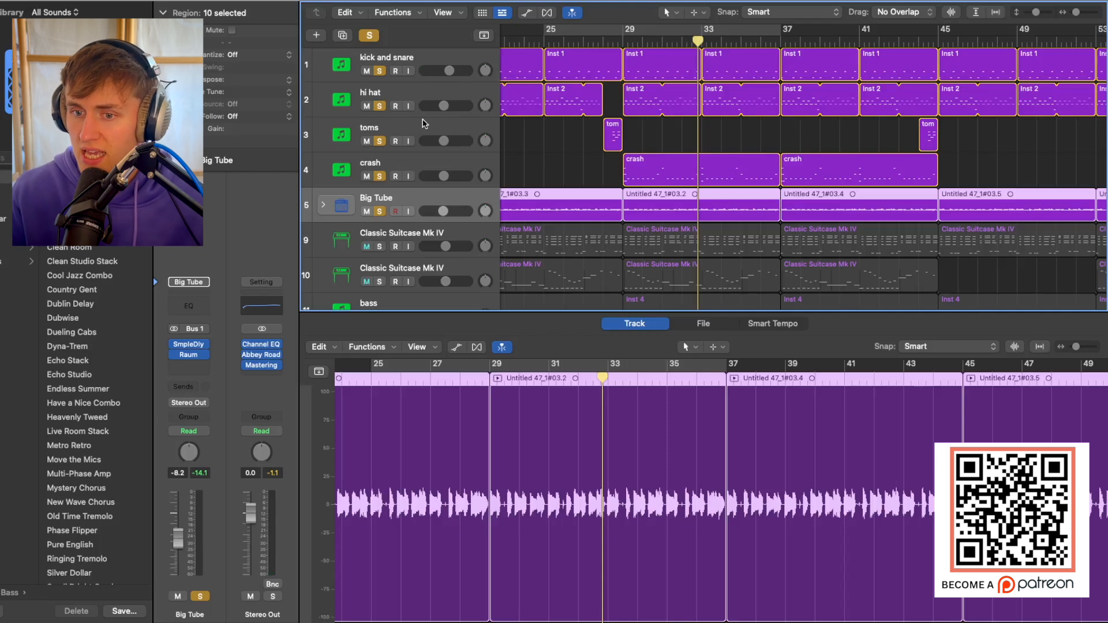
Solo the first Classic Suitcase Mk IV track, unsolo the four drum tracks and play it with Big Tube from bar 29.
click(457, 238)
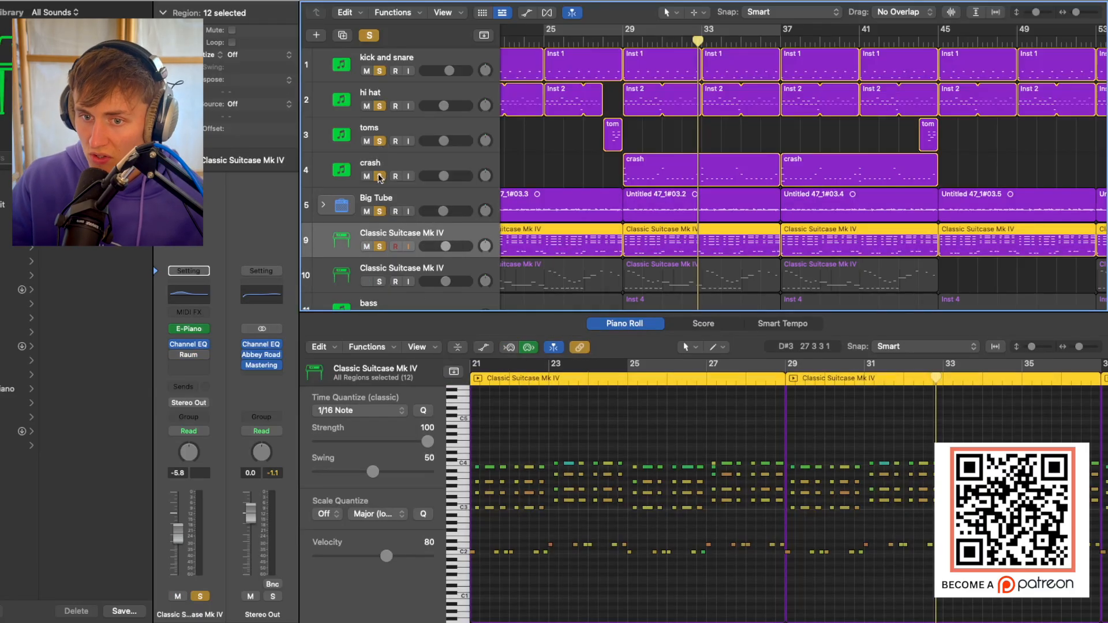
drag(381, 176, 371, 58)
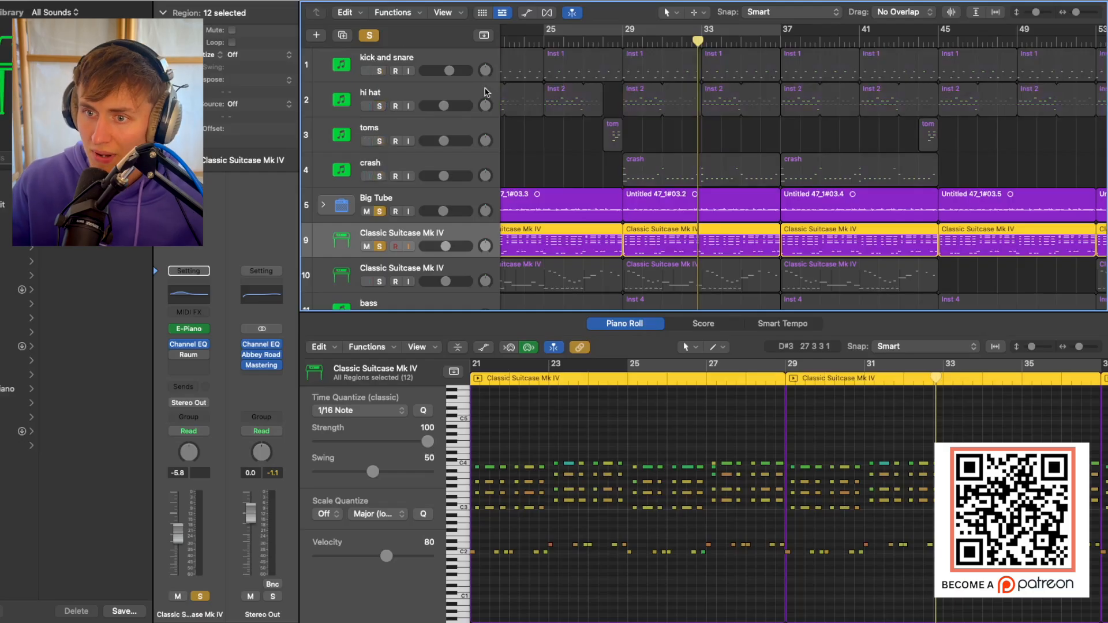
click(623, 41)
key(space)
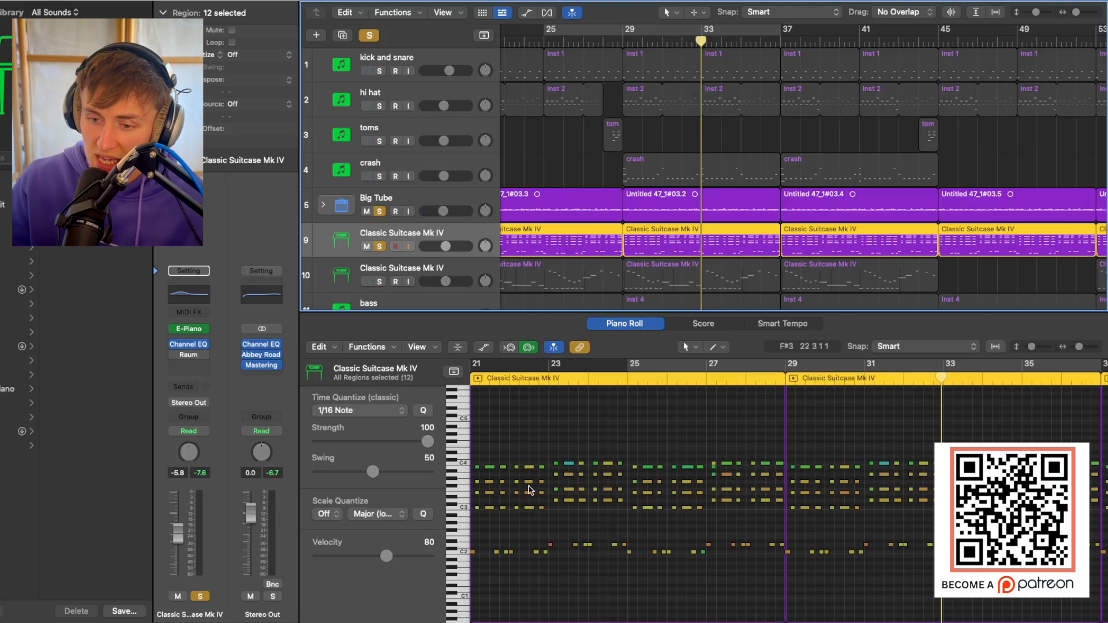
Unsolo Big Tube and play the first Classic Suitcase Mk IV chord part by itself.
scroll(542, 492, left, 5)
scroll(687, 520, right, 2)
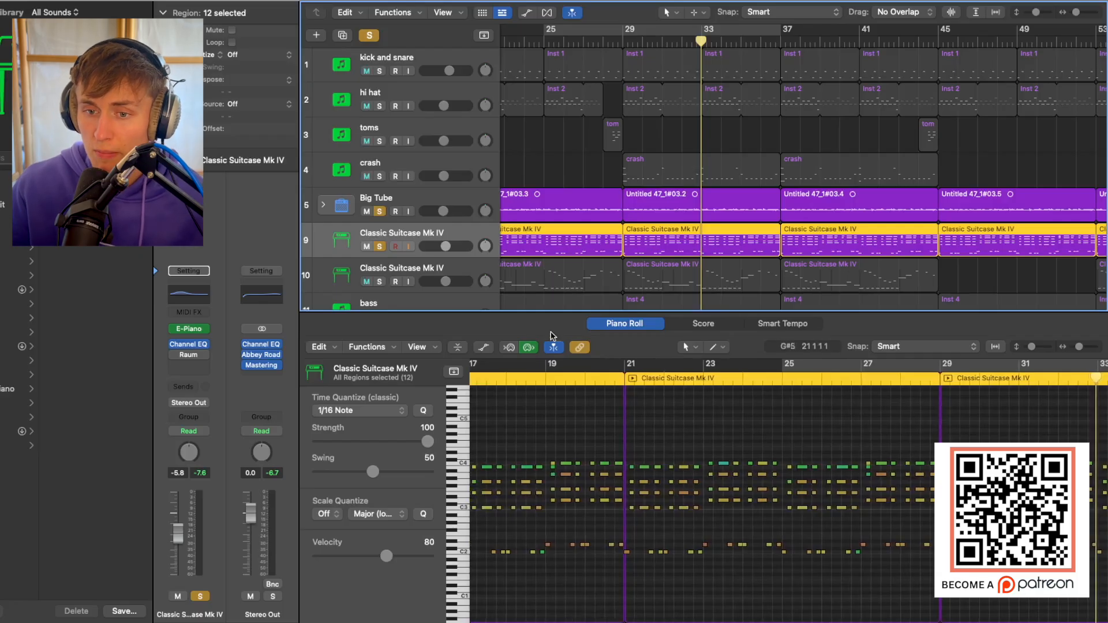
click(379, 211)
key(space)
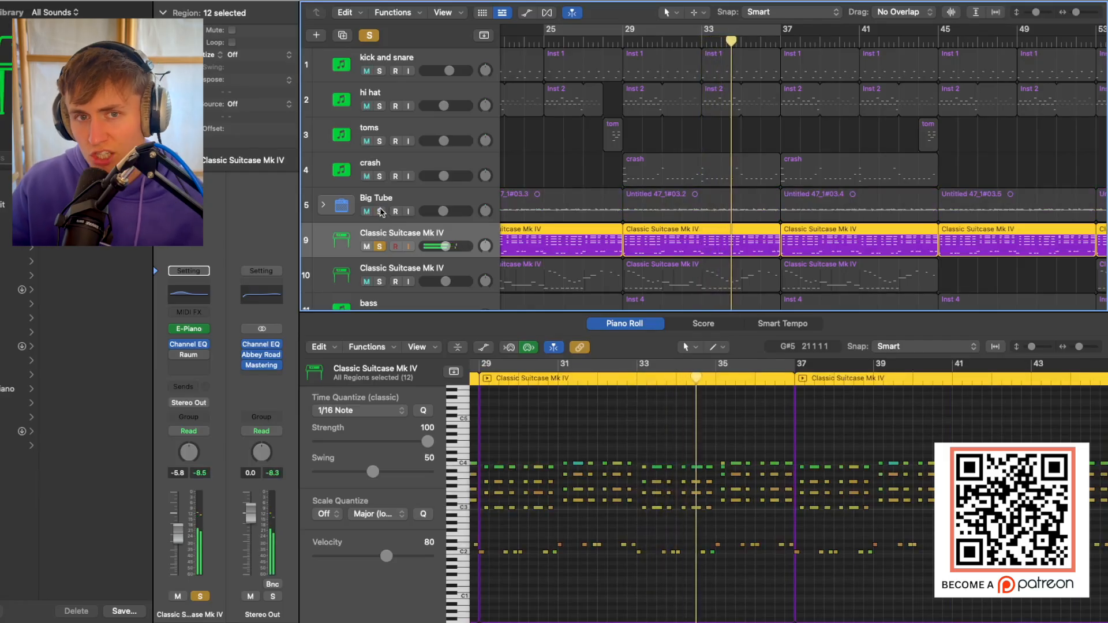
Solo the four drum tracks and Big Tube again and play them with the Classic Suitcase Mk IV chords from bar 29.
drag(379, 141, 379, 71)
drag(380, 178, 380, 211)
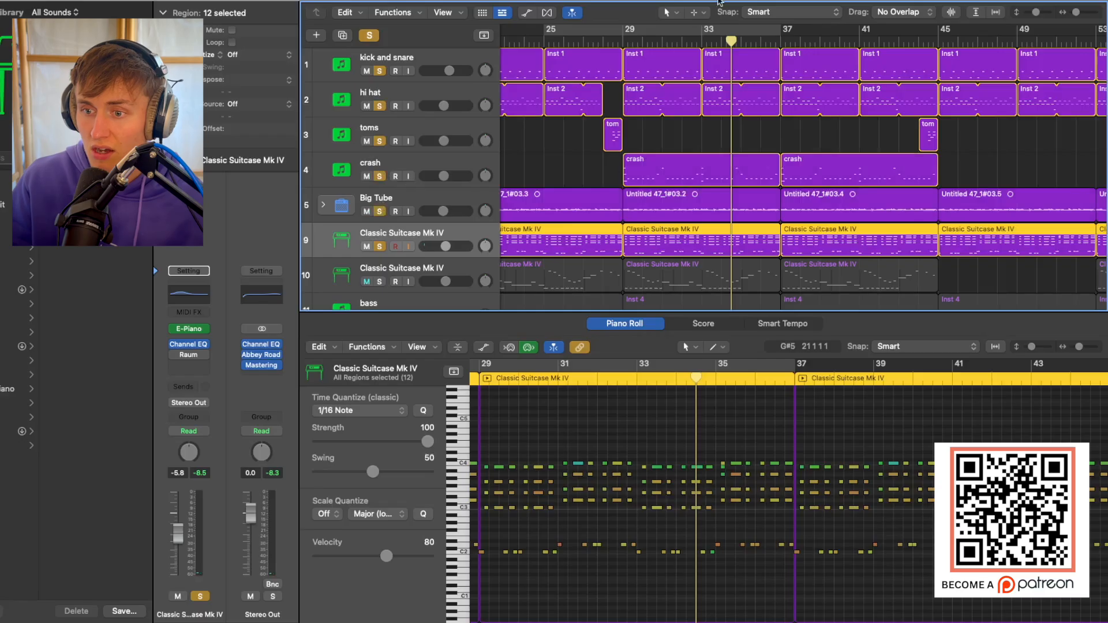
click(624, 39)
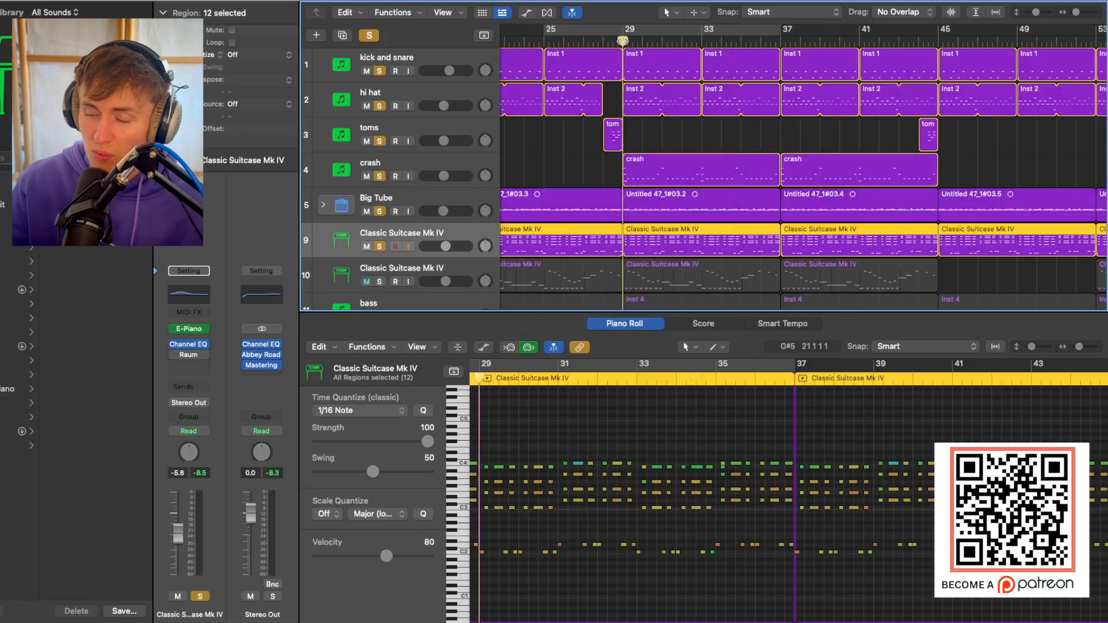
key(space)
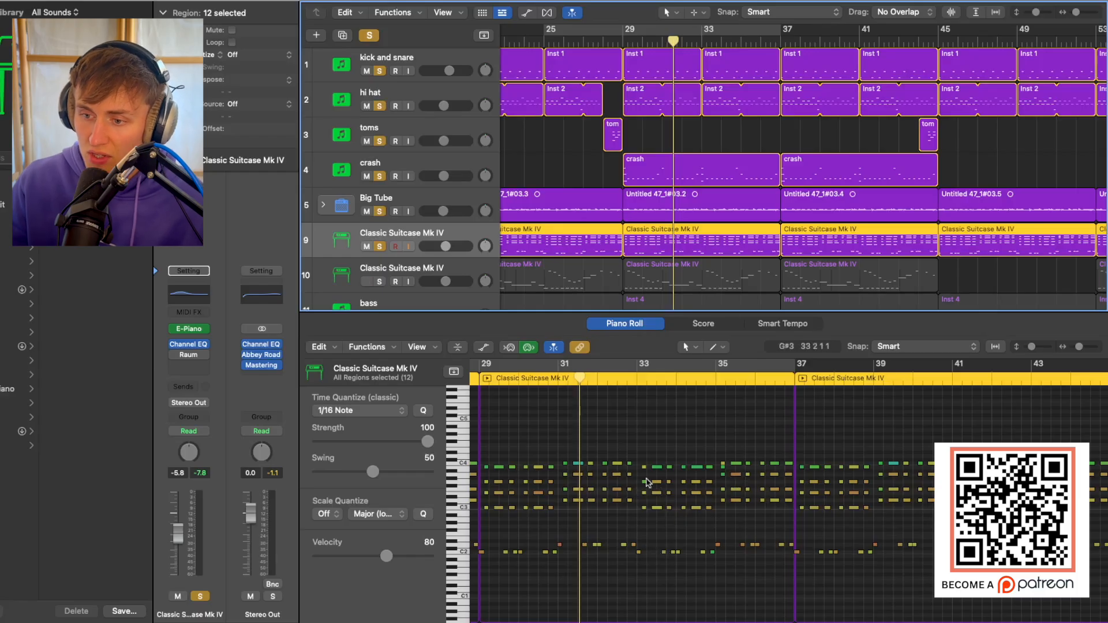
Solo the second Classic Suitcase Mk IV track and view its Vintage Electric Piano instrument.
mouse_move(617, 476)
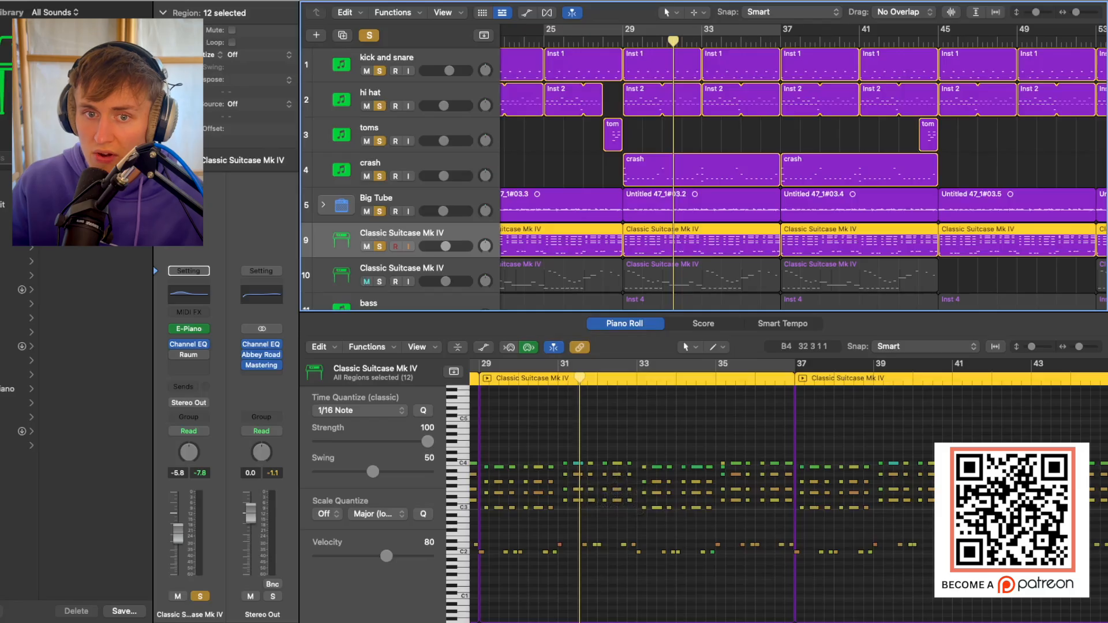
scroll(520, 214, down, 3)
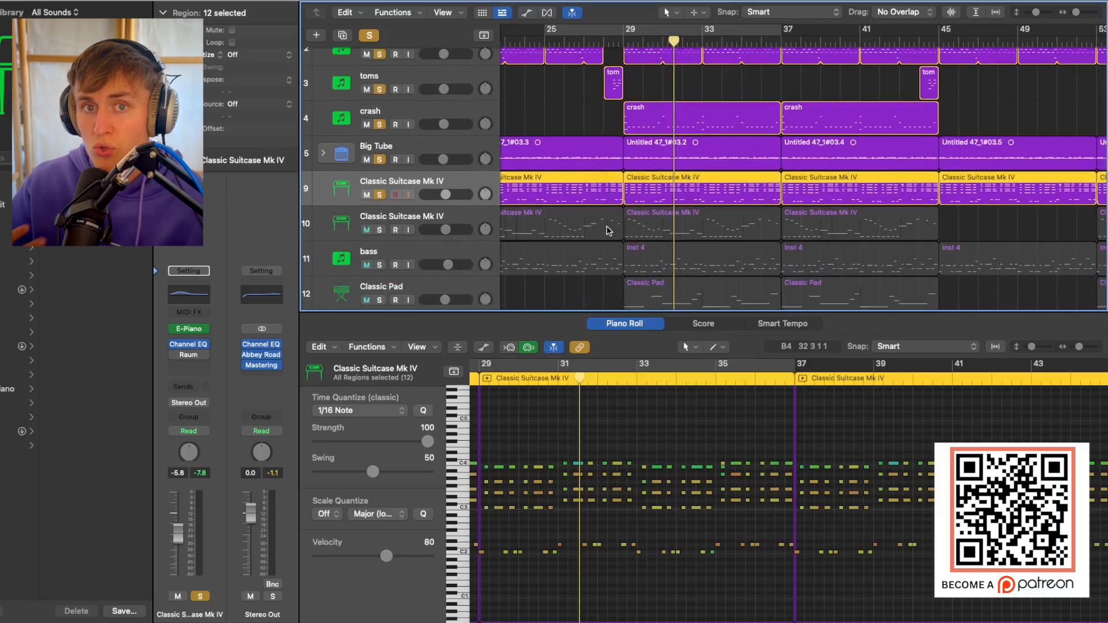
click(399, 225)
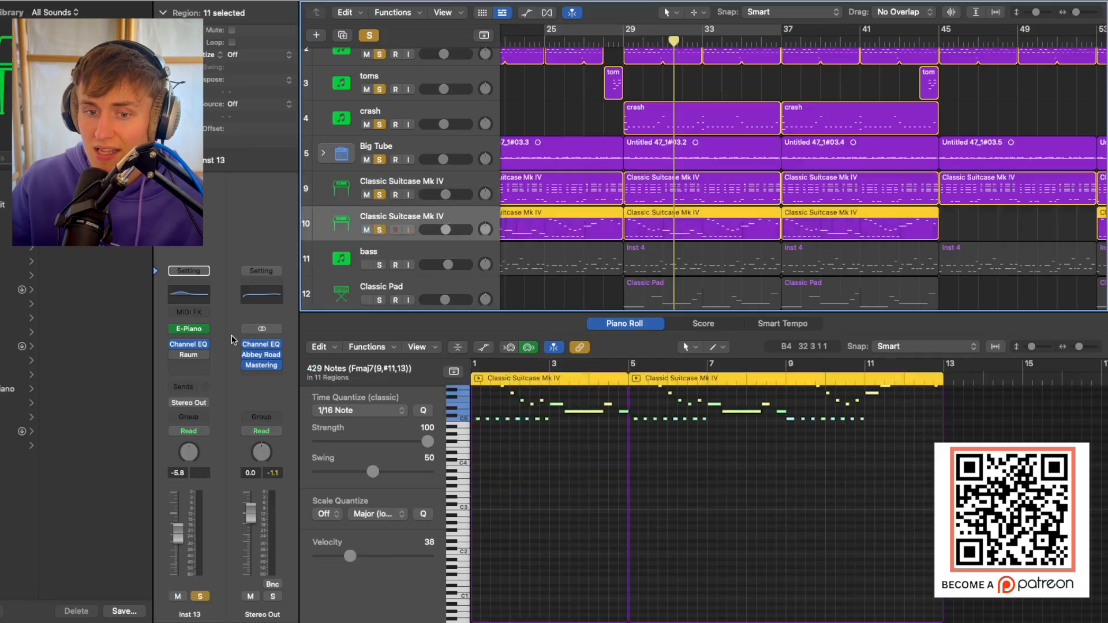
click(197, 332)
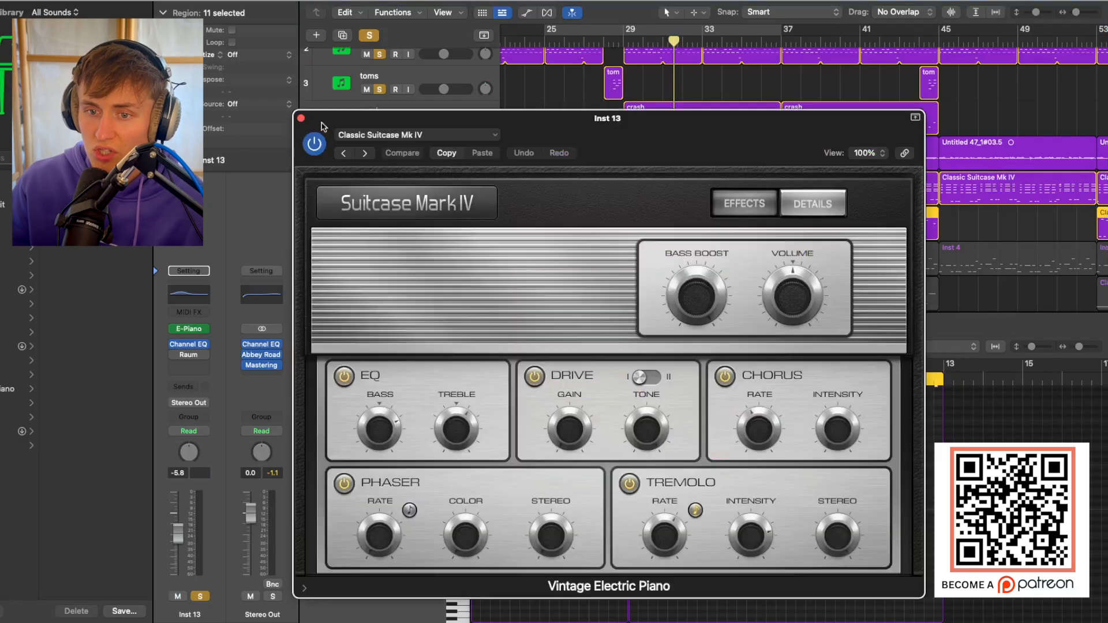
click(302, 119)
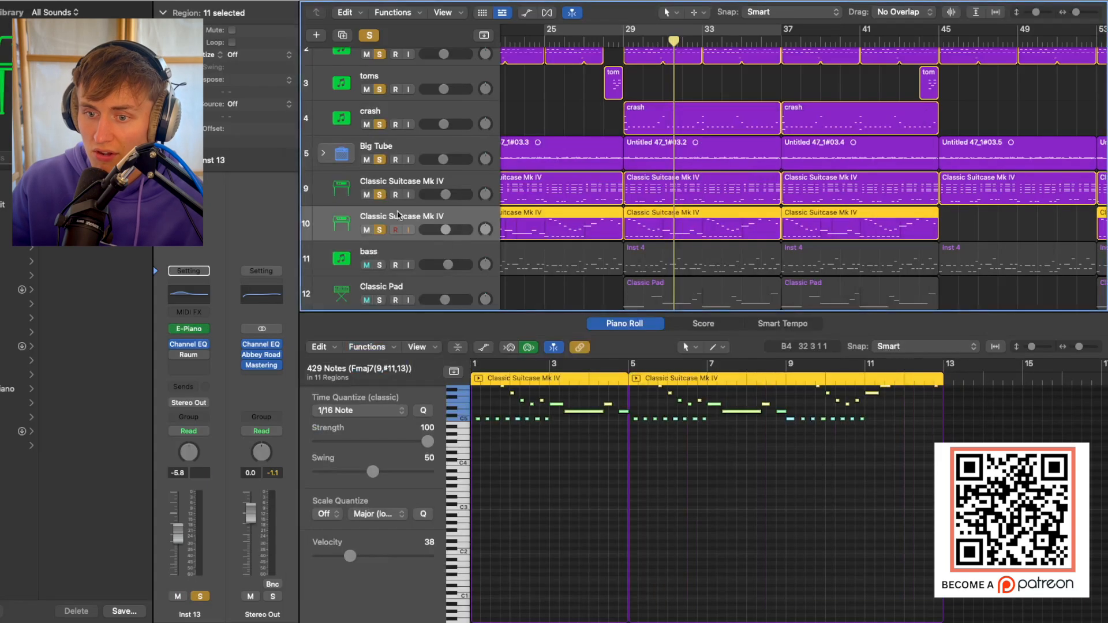
Play from bar 29, then unsolo the four drum tracks and Big Tube to hear the two Classic Suitcase Mk IV parts together.
click(619, 39)
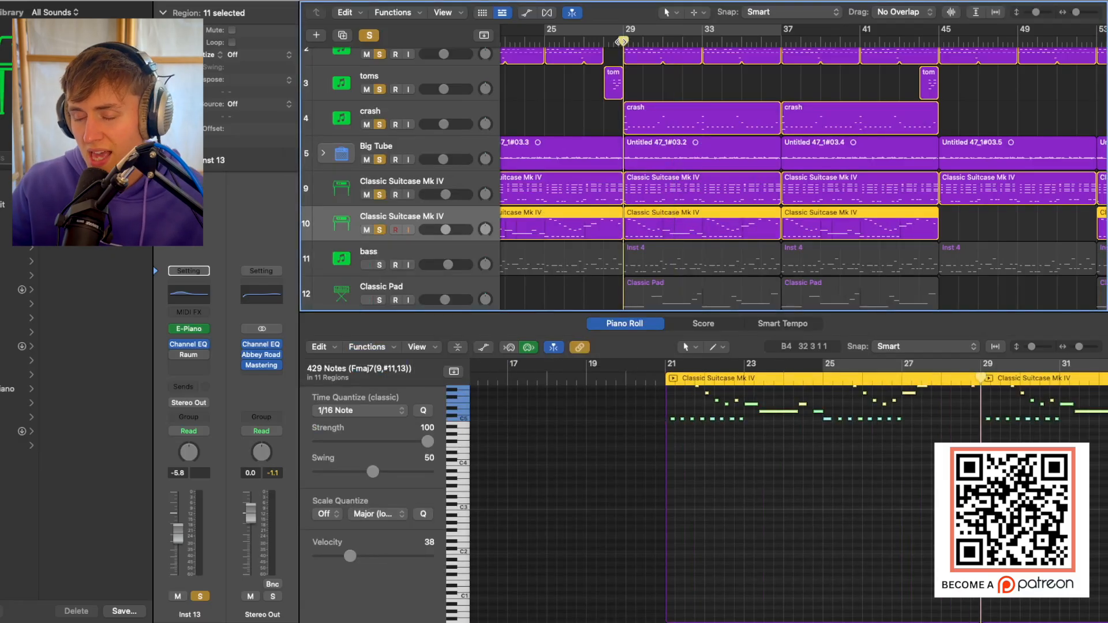
key(space)
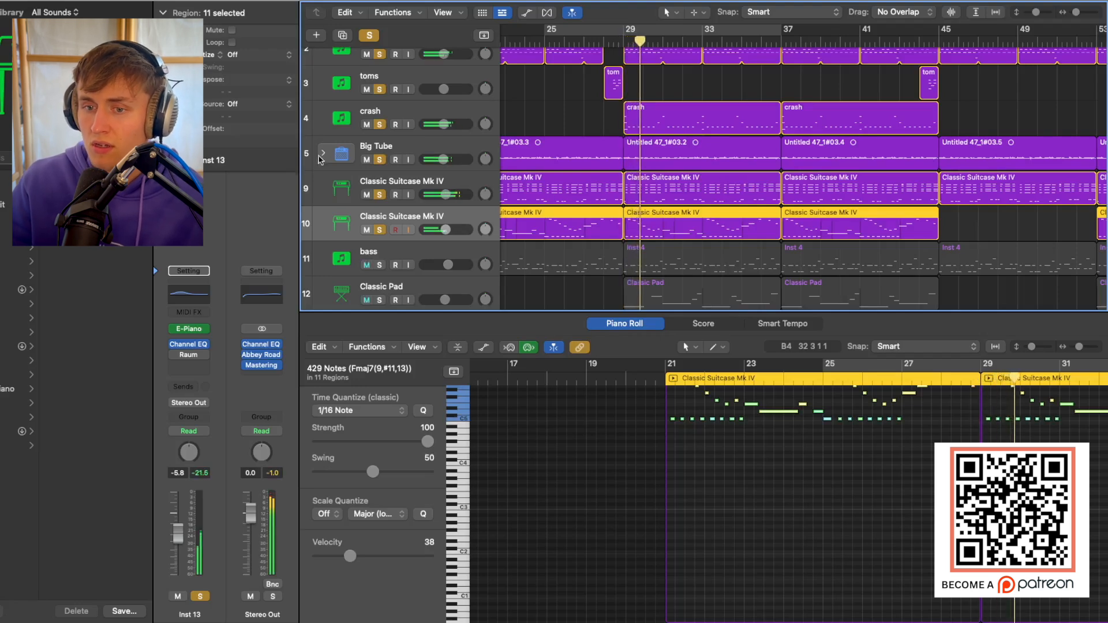
drag(380, 159, 380, 55)
scroll(405, 136, up, 1)
scroll(543, 179, up, 2)
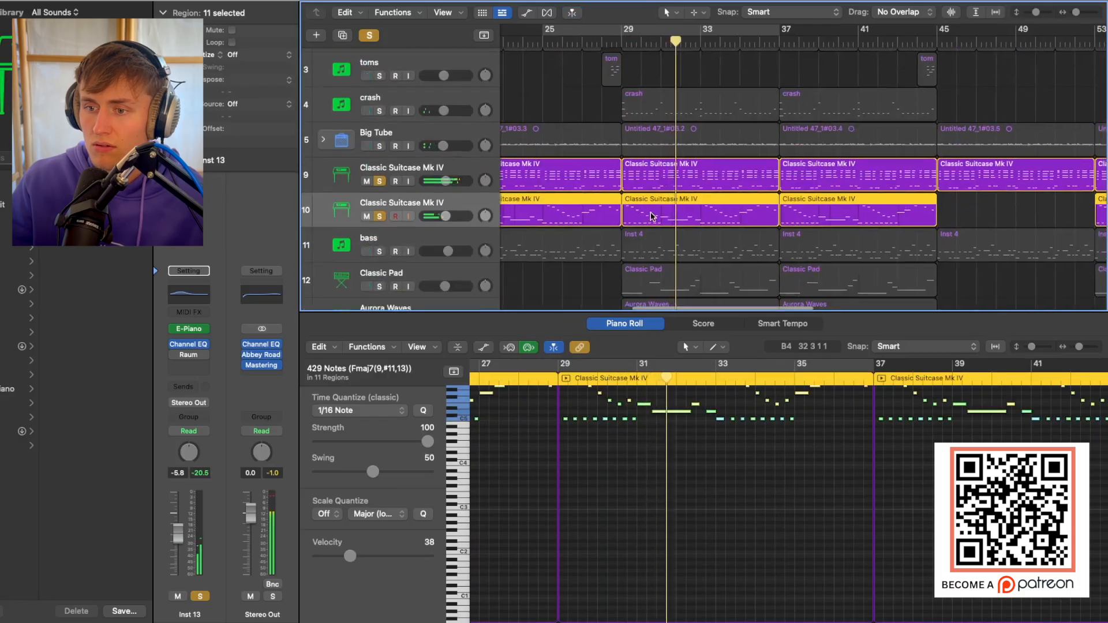
Bring Big Tube and the four drum tracks back into solo while the electric piano parts play.
scroll(655, 215, left, 1)
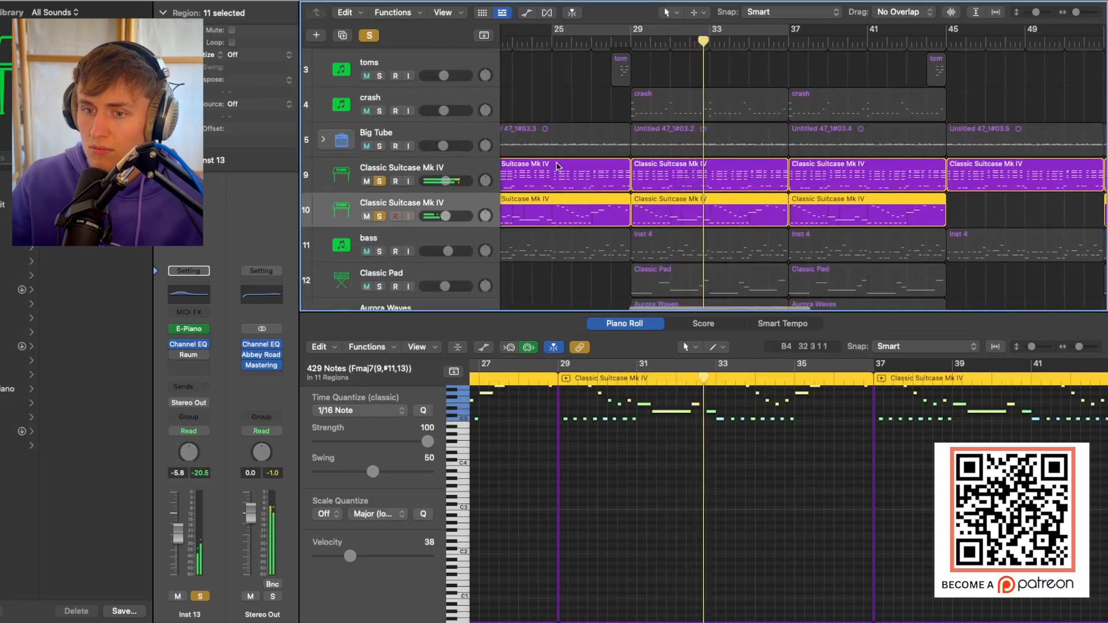
scroll(577, 213, up, 3)
click(380, 211)
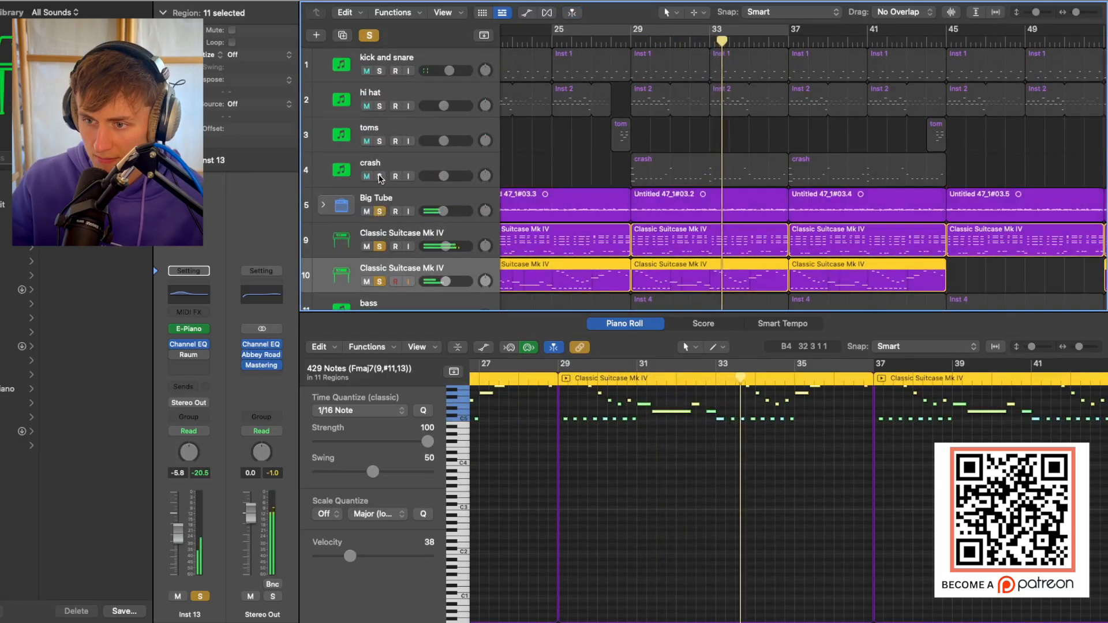
drag(380, 176, 380, 70)
scroll(685, 218, down, 3)
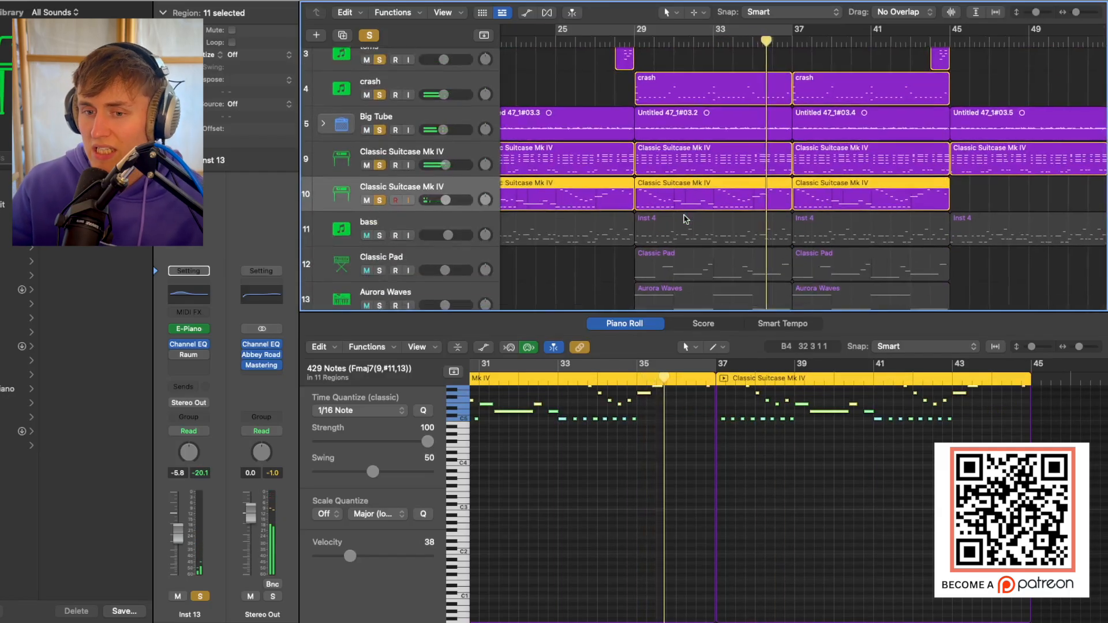
Solo the bass track and view its Kontakt 8 instrument with the Scarbee Rickenbacker Bass.
click(595, 284)
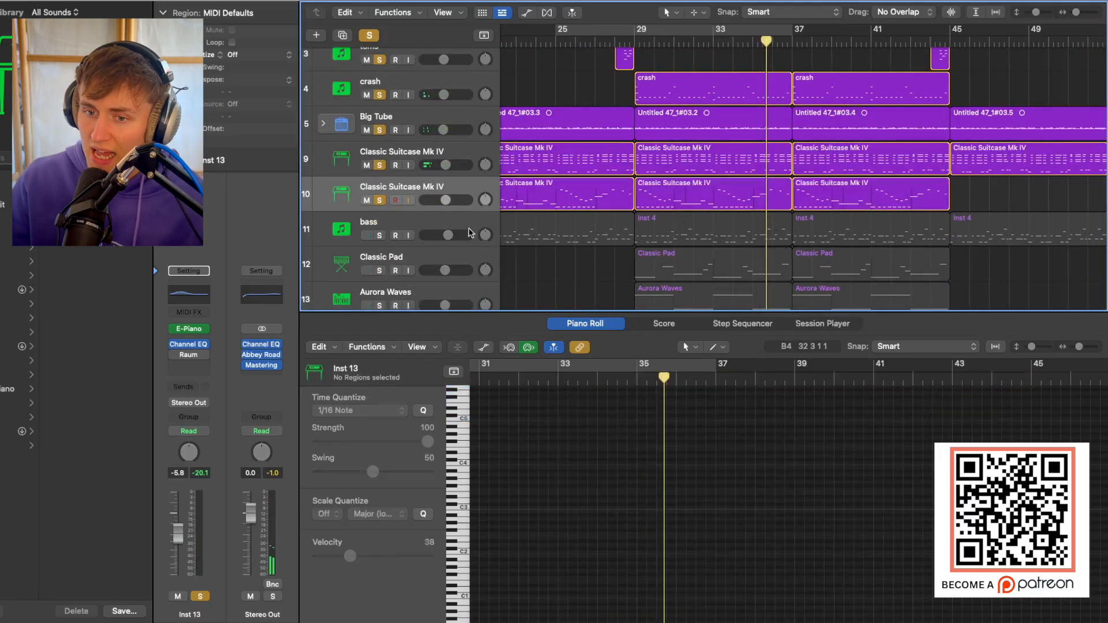
click(427, 216)
click(377, 235)
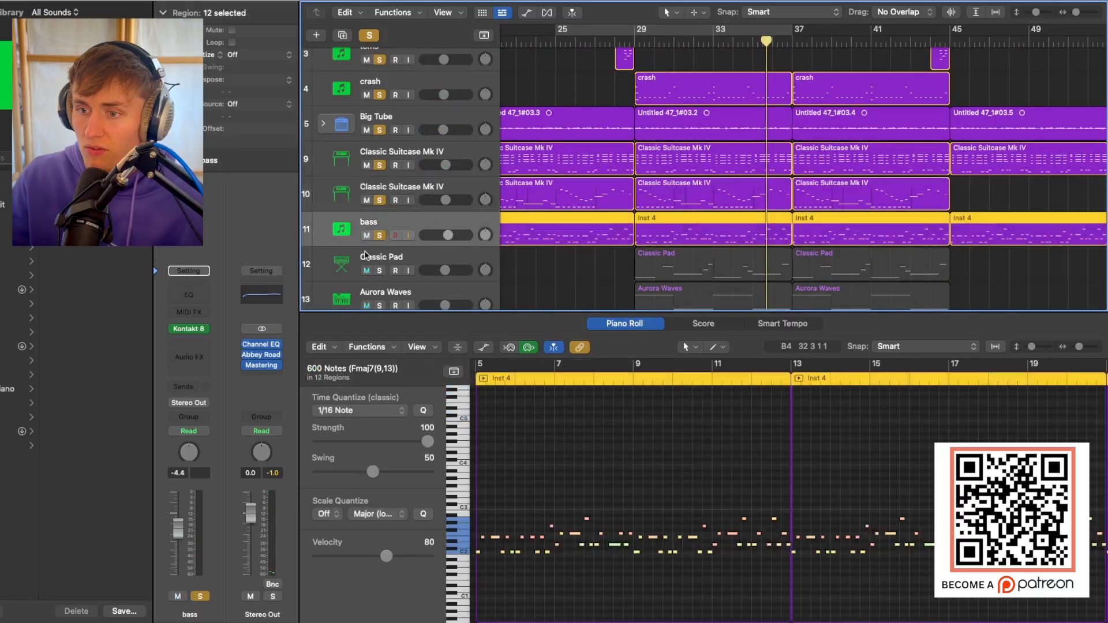
click(188, 329)
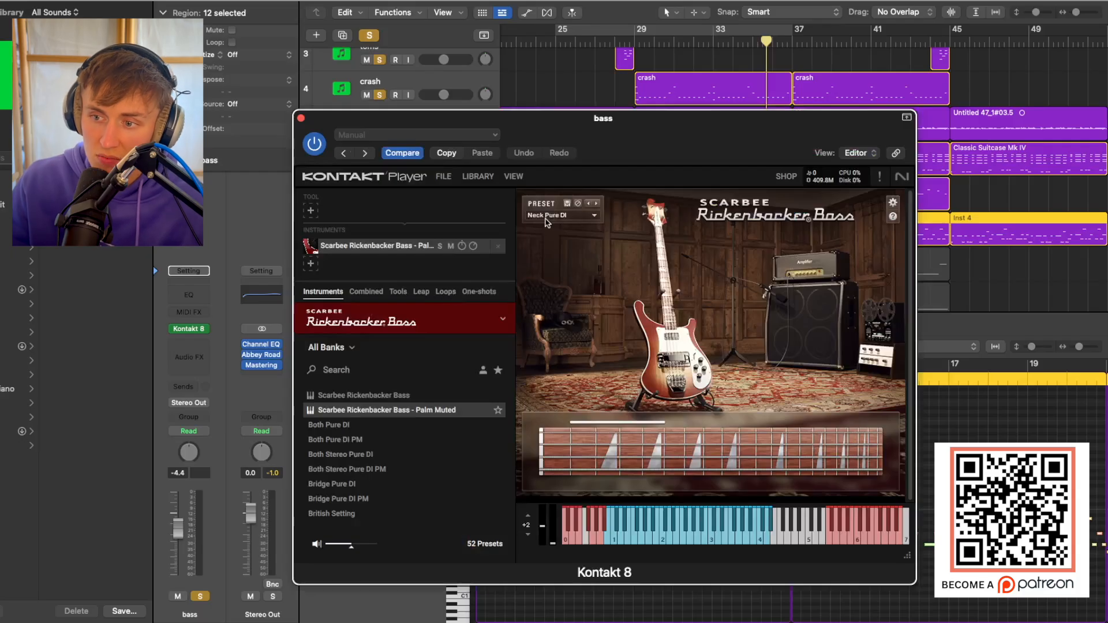
click(300, 118)
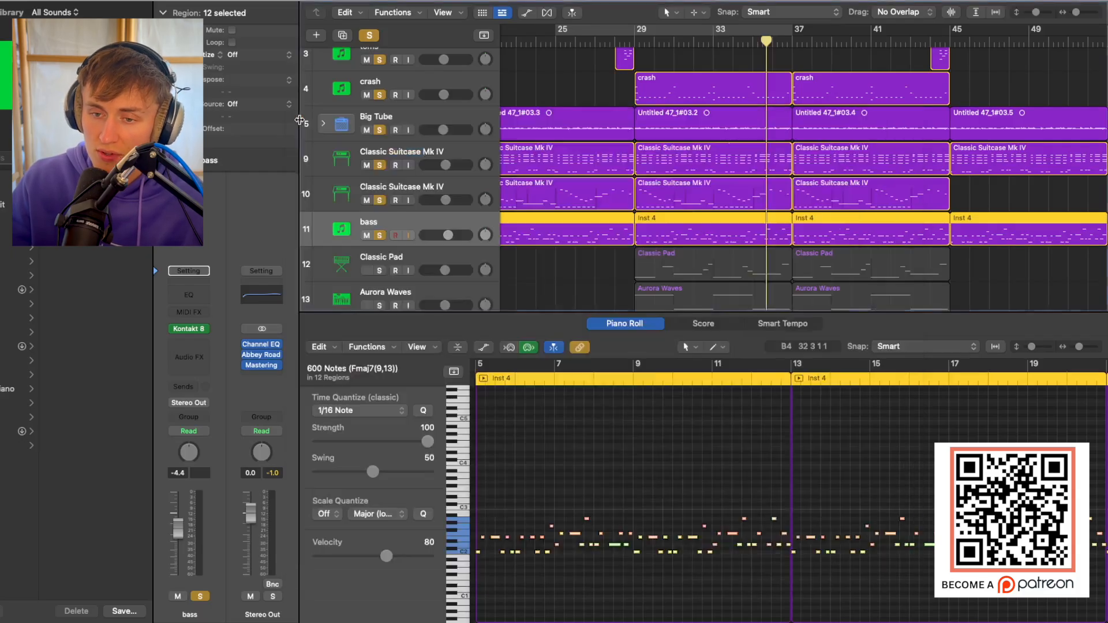
Unsolo every track except the bass, set the playhead to bar 29 and select the bass region starting there.
click(384, 193)
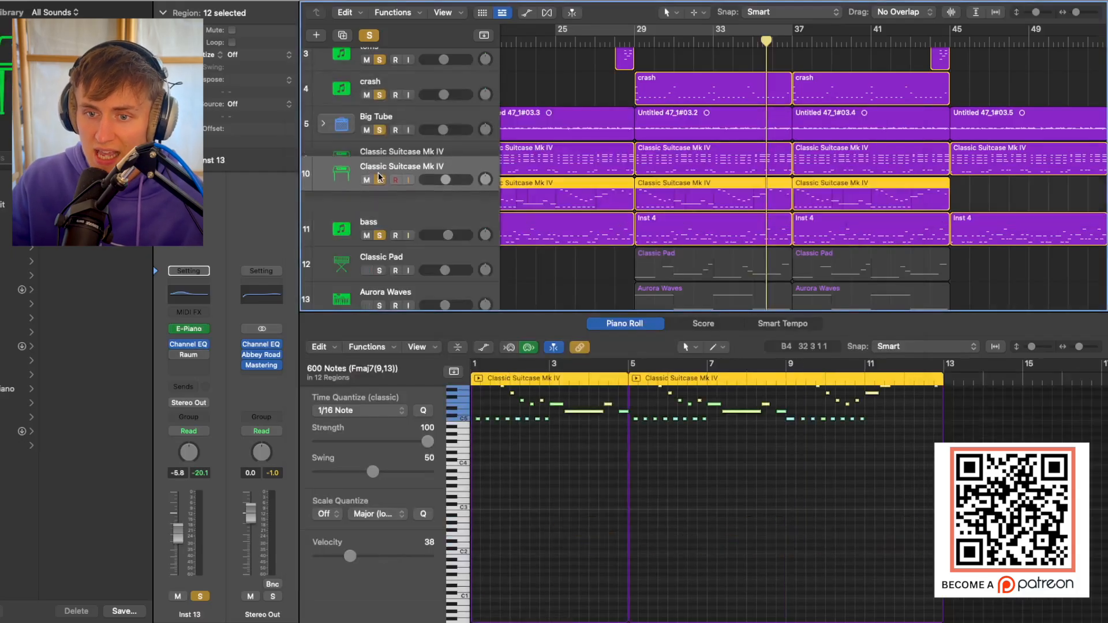
drag(379, 201, 378, 33)
scroll(592, 179, up, 4)
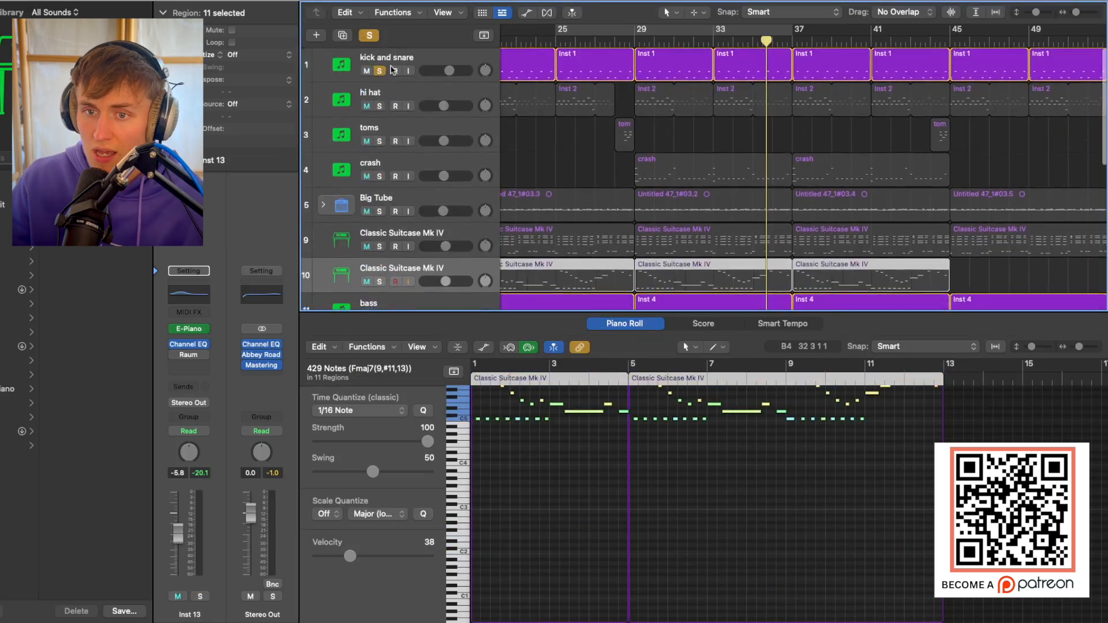
click(380, 70)
scroll(755, 131, down, 3)
click(635, 45)
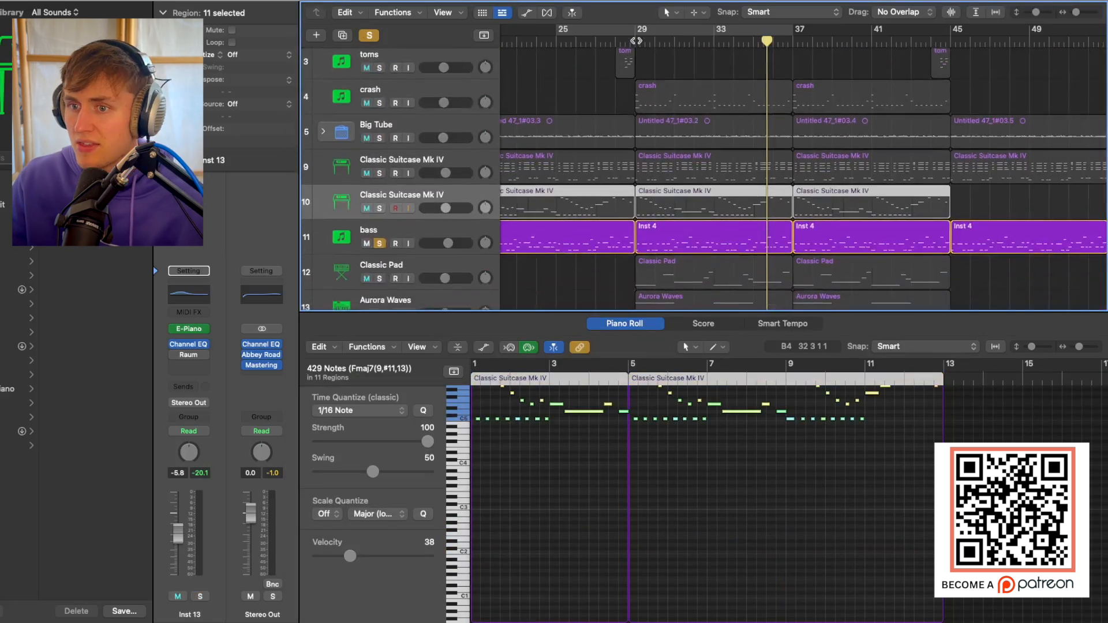
click(673, 243)
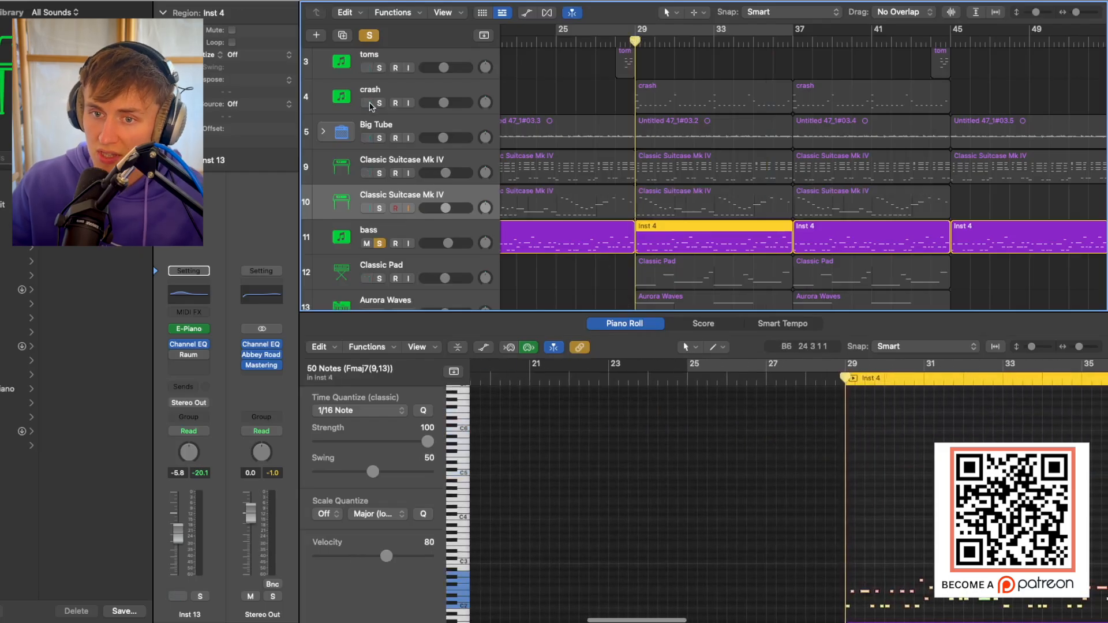
scroll(378, 73, up, 2)
drag(379, 71, 385, 169)
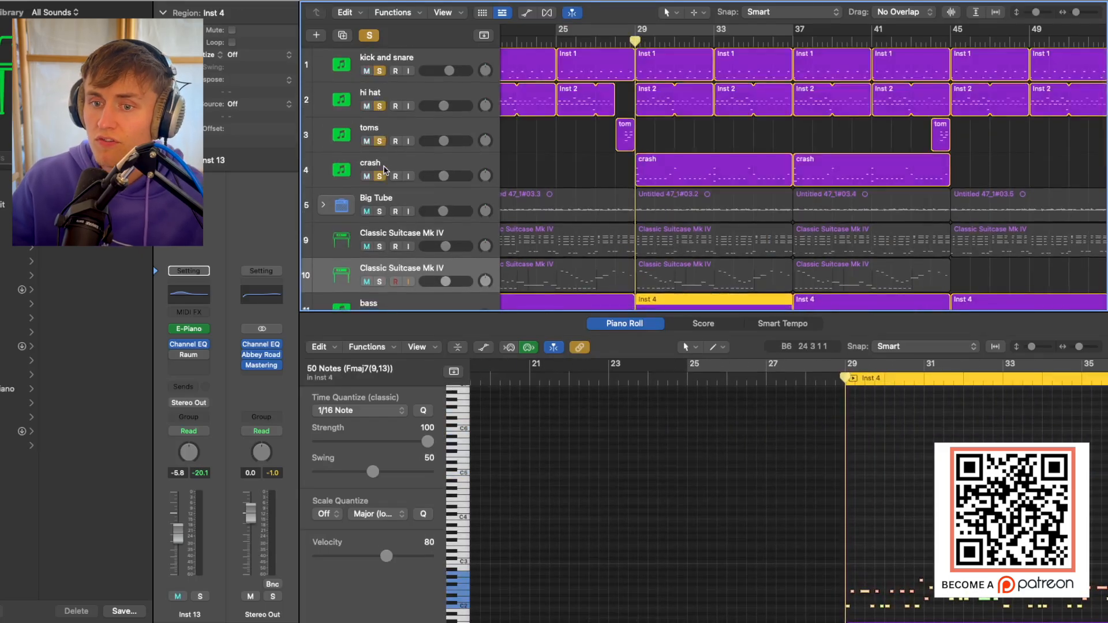
scroll(389, 183, down, 2)
click(381, 173)
scroll(553, 189, down, 3)
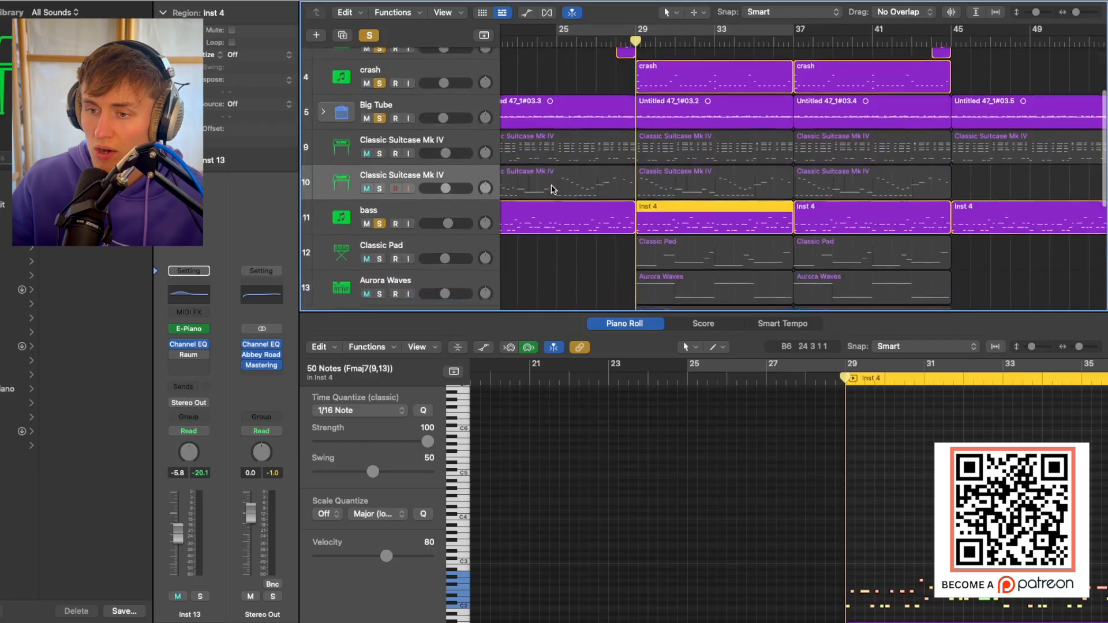
scroll(560, 191, right, 2)
scroll(559, 191, right, 1)
scroll(559, 191, up, 1)
click(381, 121)
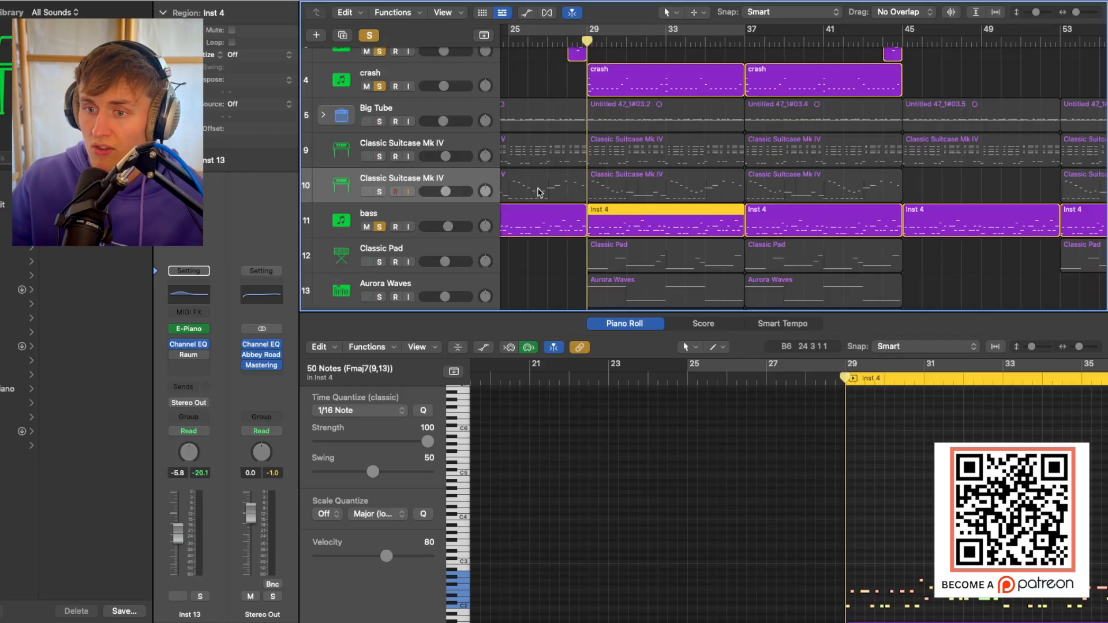
Clear all solos, solo only the bass track and play it from bar 29.
scroll(396, 71, up, 2)
click(372, 38)
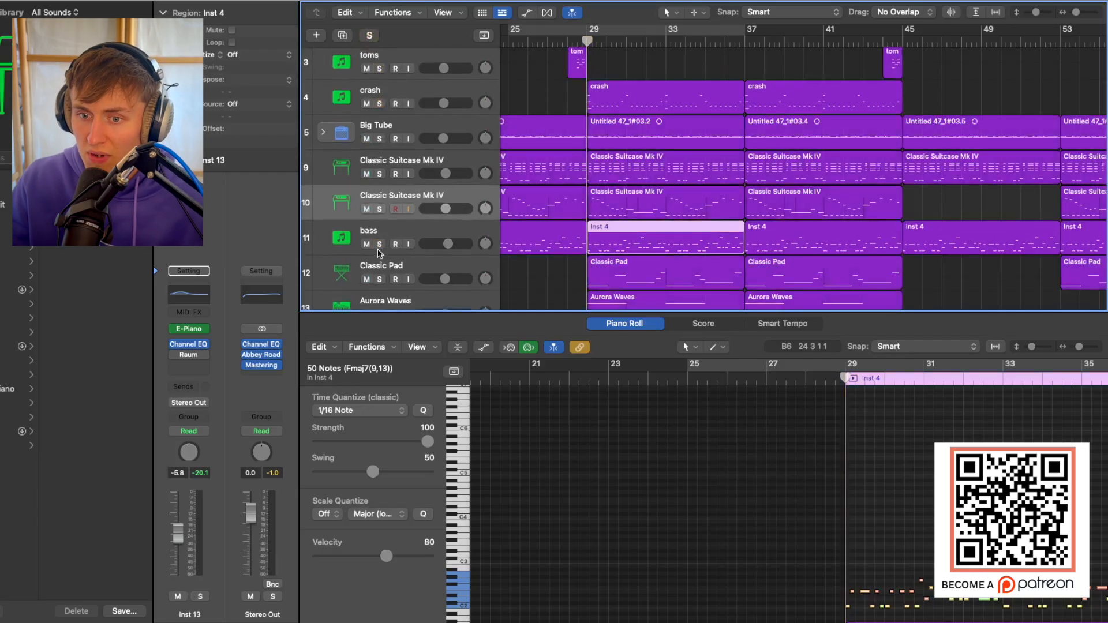
click(379, 245)
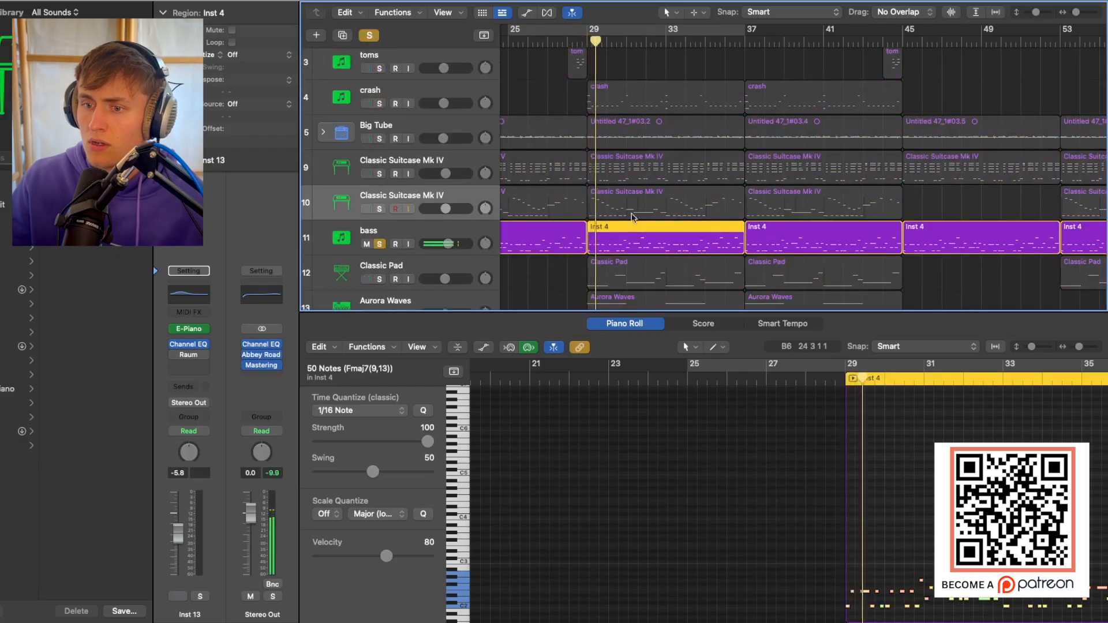
scroll(628, 222, down, 2)
scroll(627, 223, down, 2)
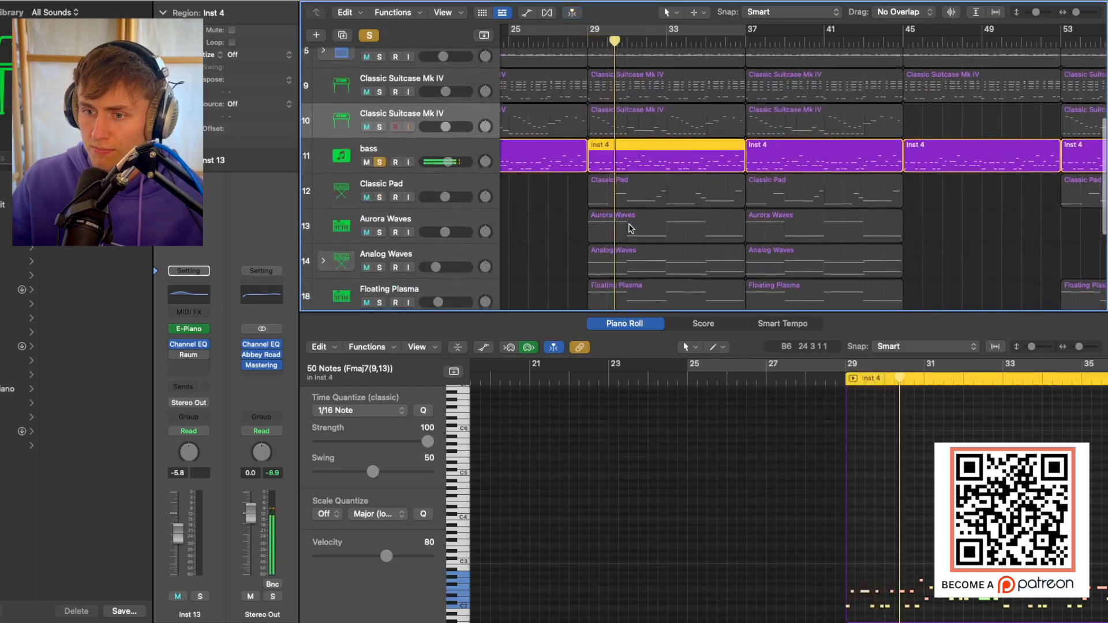
Solo the four drum tracks and Big Tube alongside the bass during playback.
scroll(628, 209, up, 7)
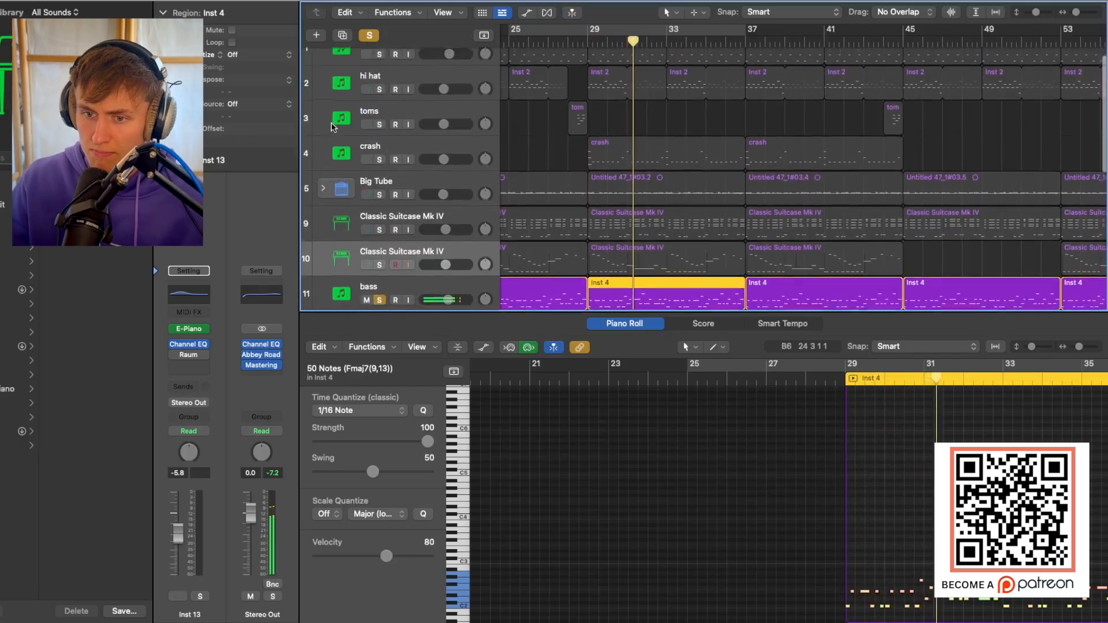
drag(379, 177, 381, 72)
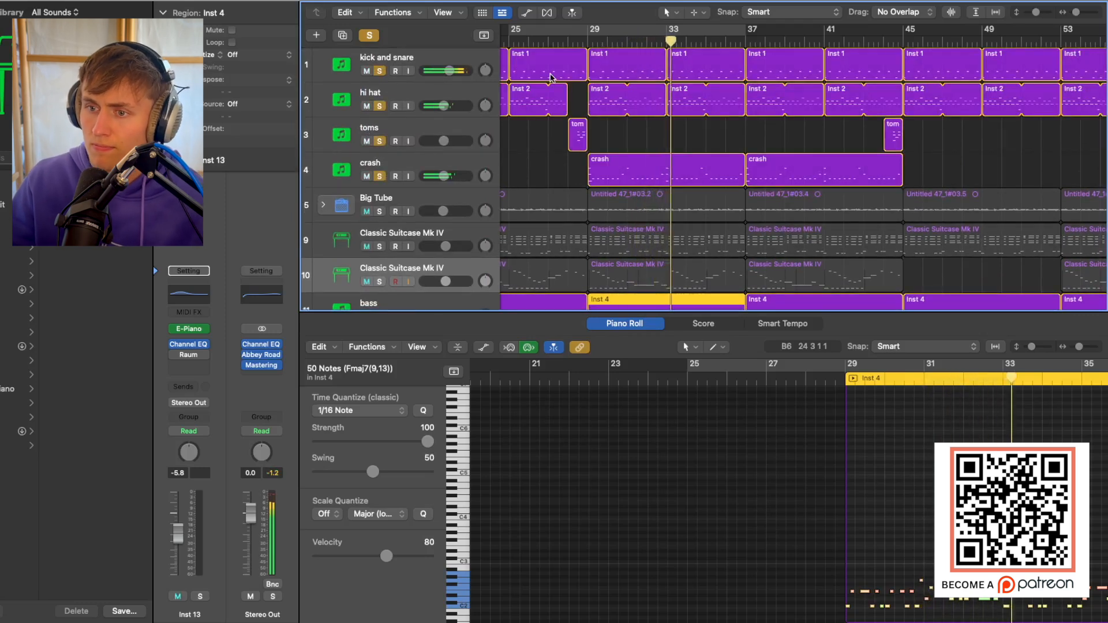
scroll(647, 133, down, 2)
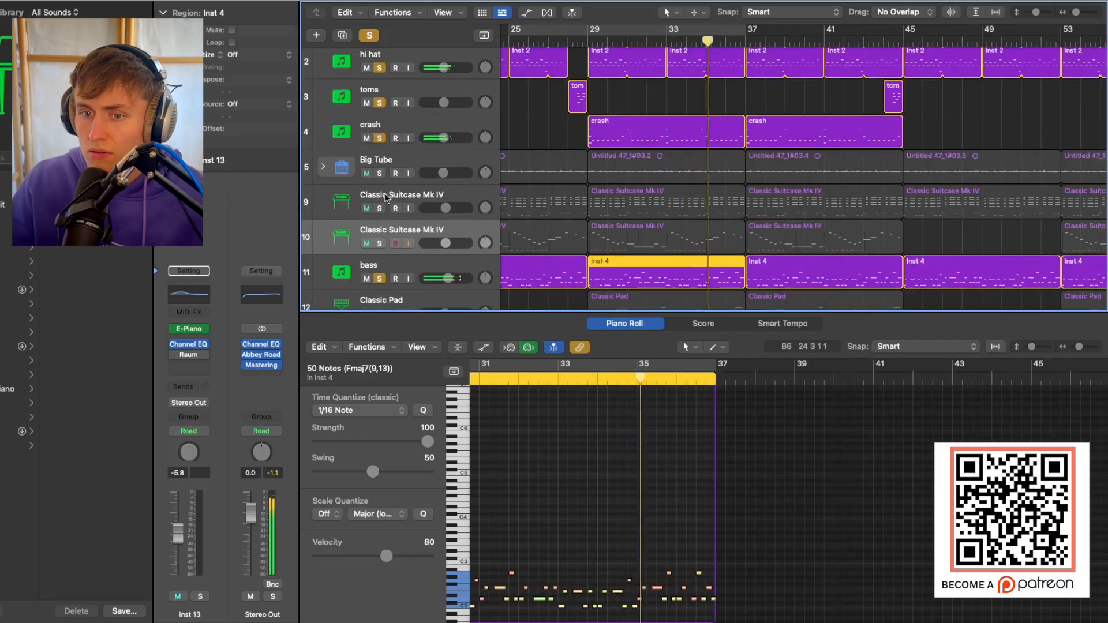
click(380, 174)
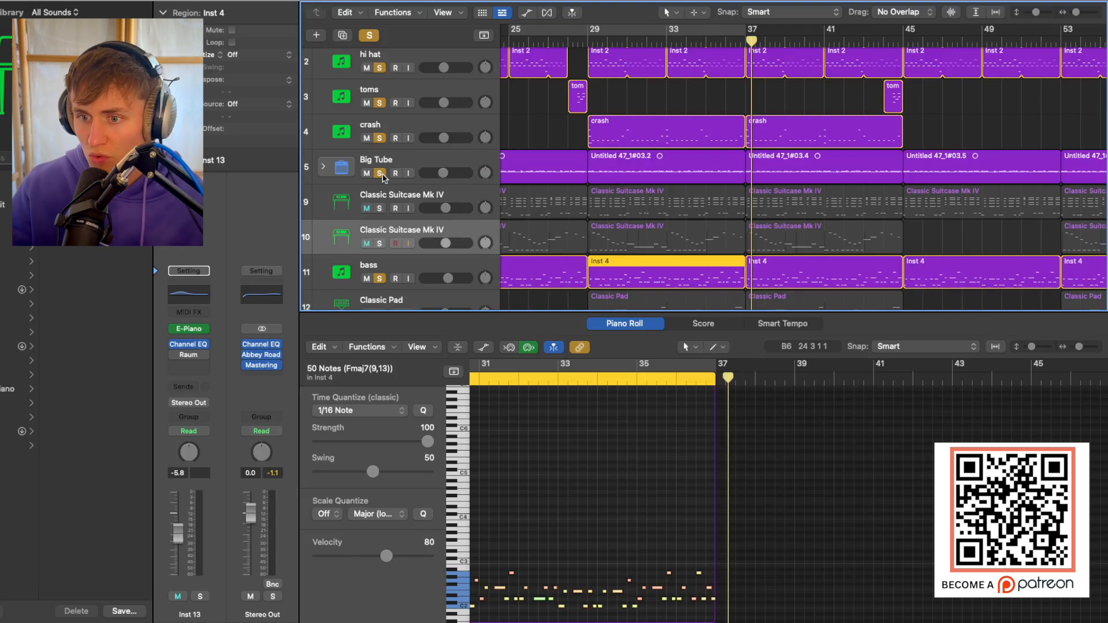
Solo both Classic Suitcase Mk IV tracks with the drums, Big Tube and bass, and play from bar 29.
drag(381, 210, 379, 244)
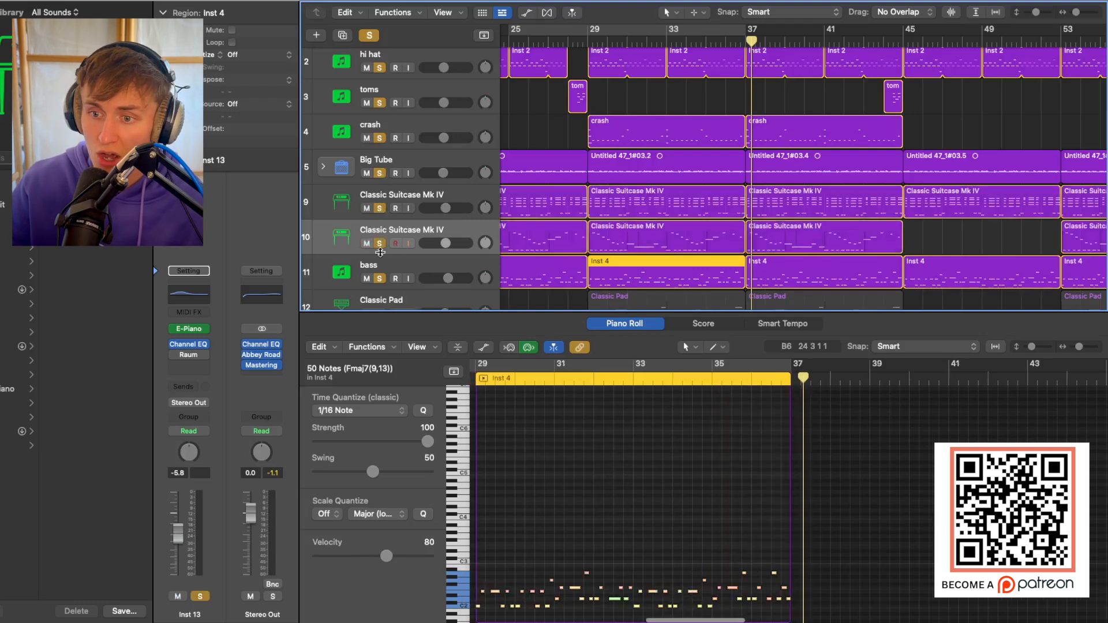
scroll(597, 70, down, 4)
click(583, 43)
key(space)
Examine the pad, synth and guitar tracks below the bass across the whole song while it plays.
key(super+Up)
key(super+Up)
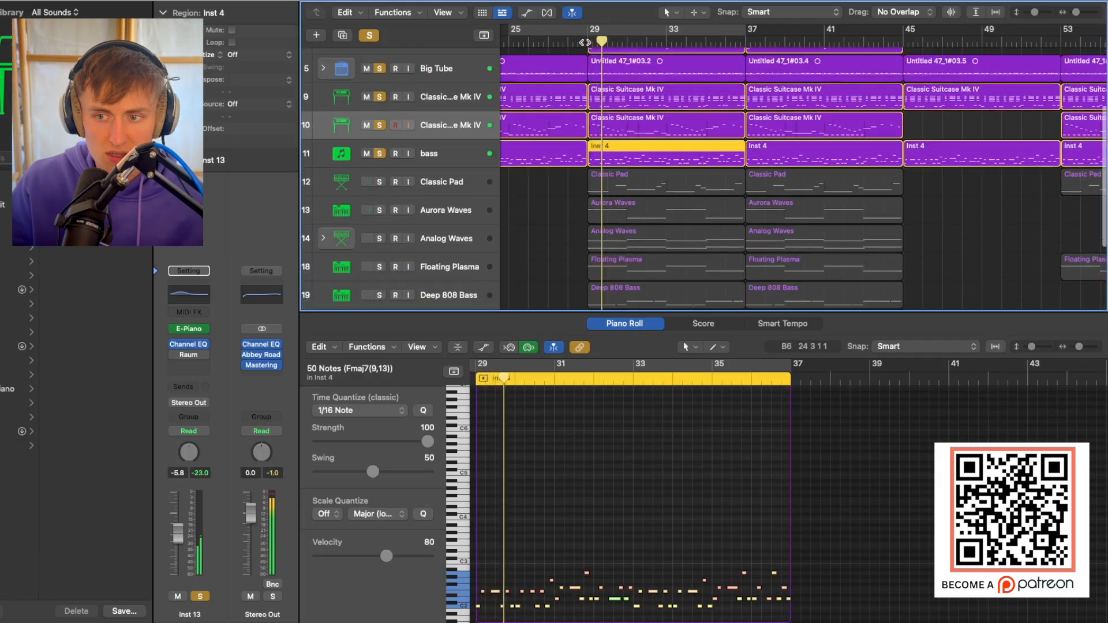
key(super+Left)
key(super+Left)
key(super+Up)
key(super+Up)
key(super+Up)
key(super+Left)
key(super+Left)
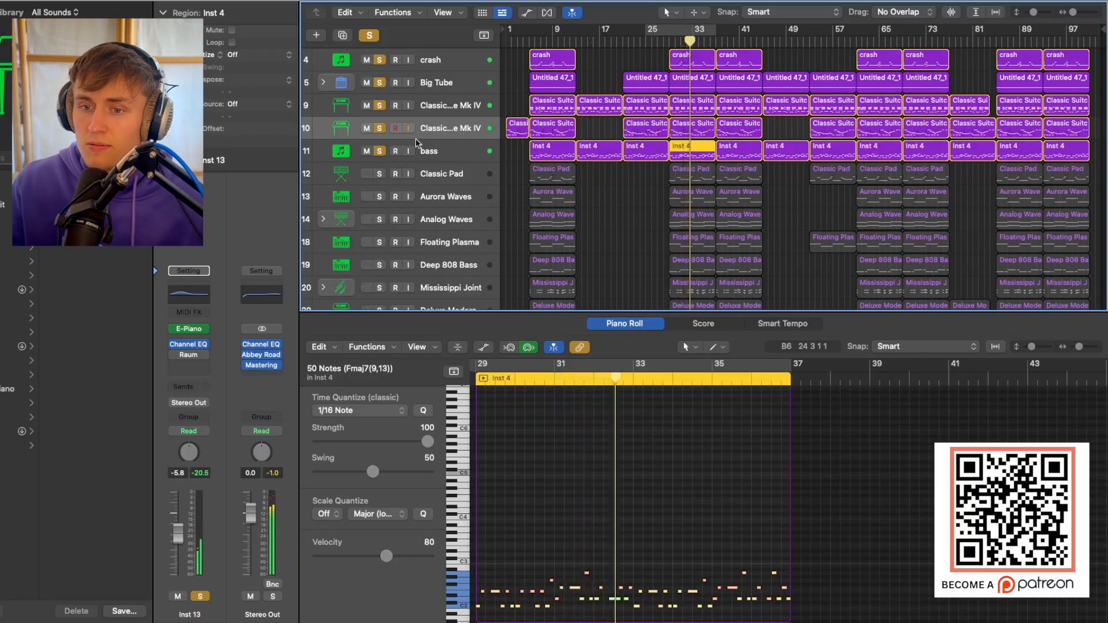
Clear all solos, then solo and select the Classic Pad track.
click(623, 192)
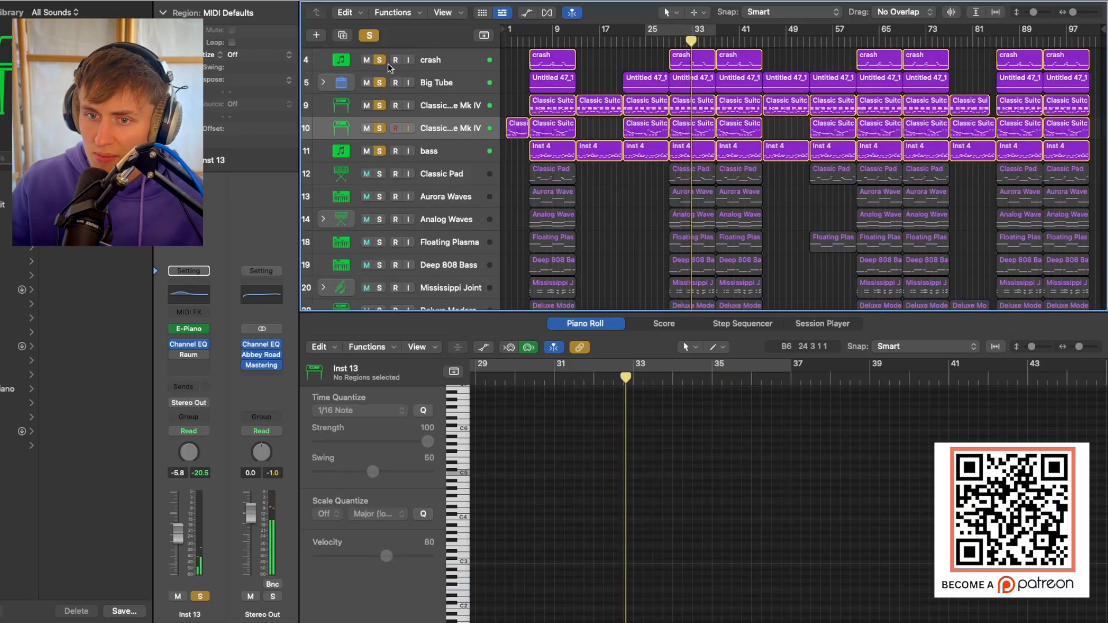
click(367, 35)
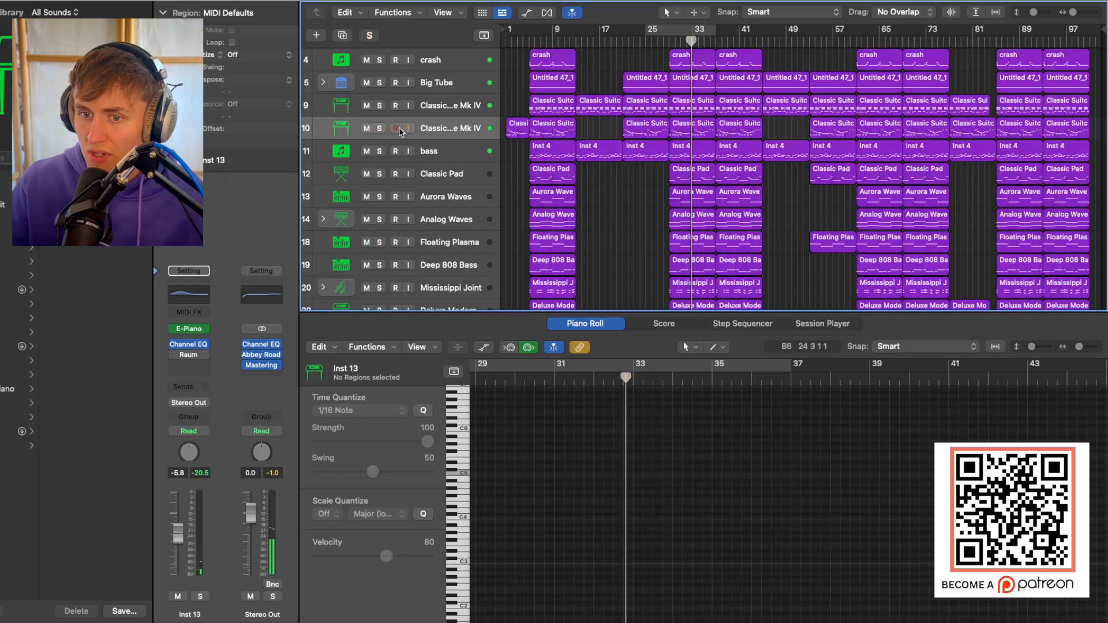
click(380, 174)
click(462, 177)
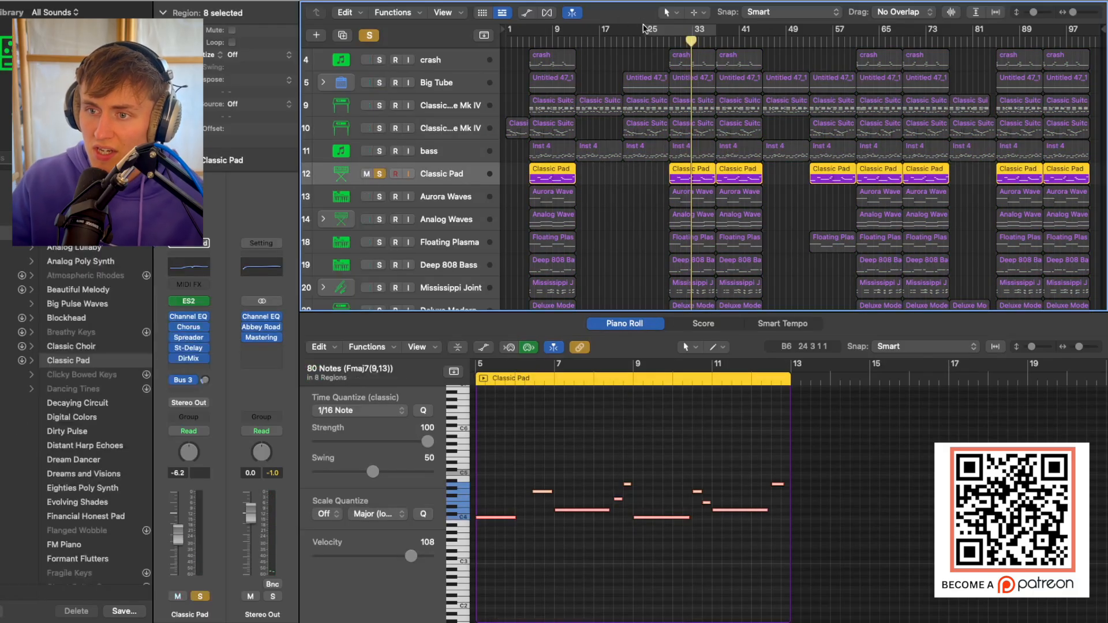
Play the soloed Classic Pad track from bar 29 with its regions enlarged.
click(669, 41)
key(super+Right)
key(super+Right)
key(super+Right)
key(super+Right)
key(super+Right)
key(super+Right)
key(super+Right)
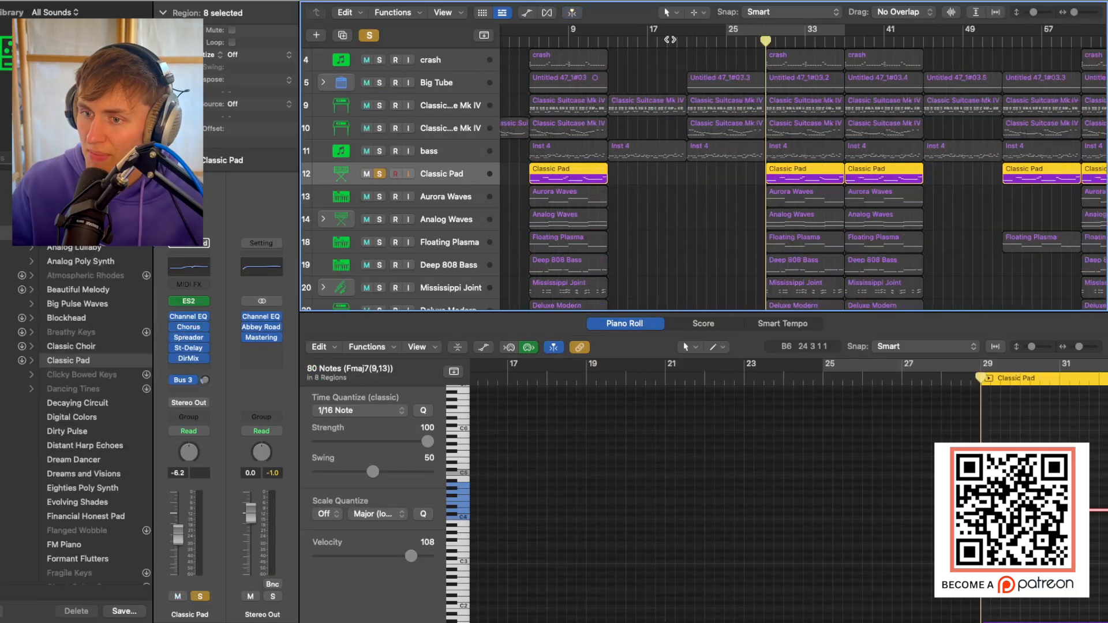
key(super+Down)
key(super+Down)
key(super+Down)
key(super+Down)
key(super+Down)
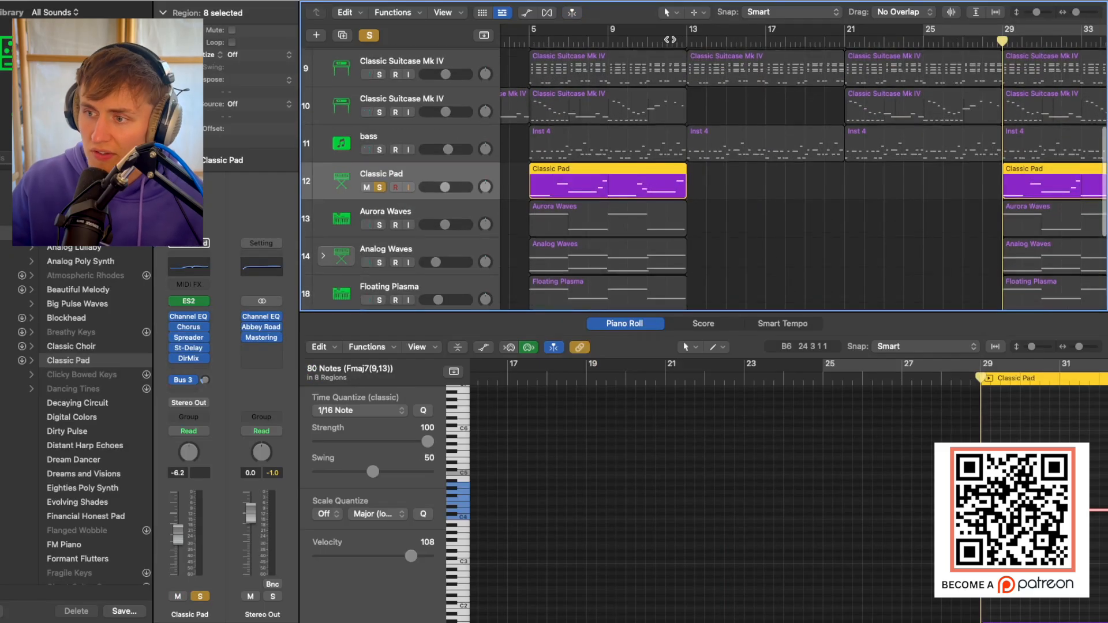
scroll(669, 39, right, 10)
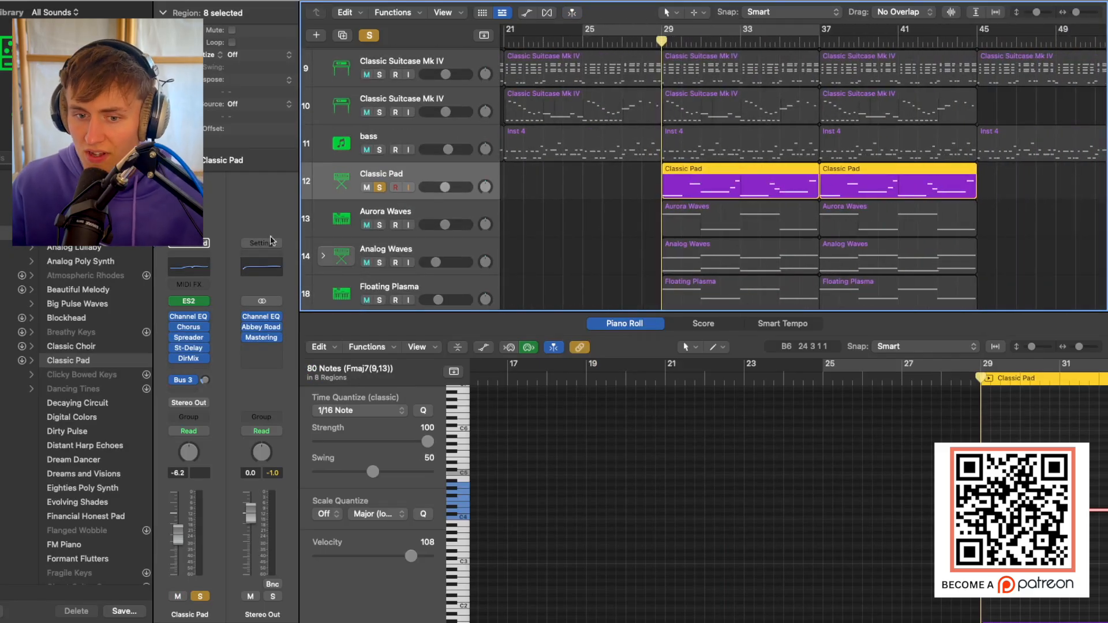
key(space)
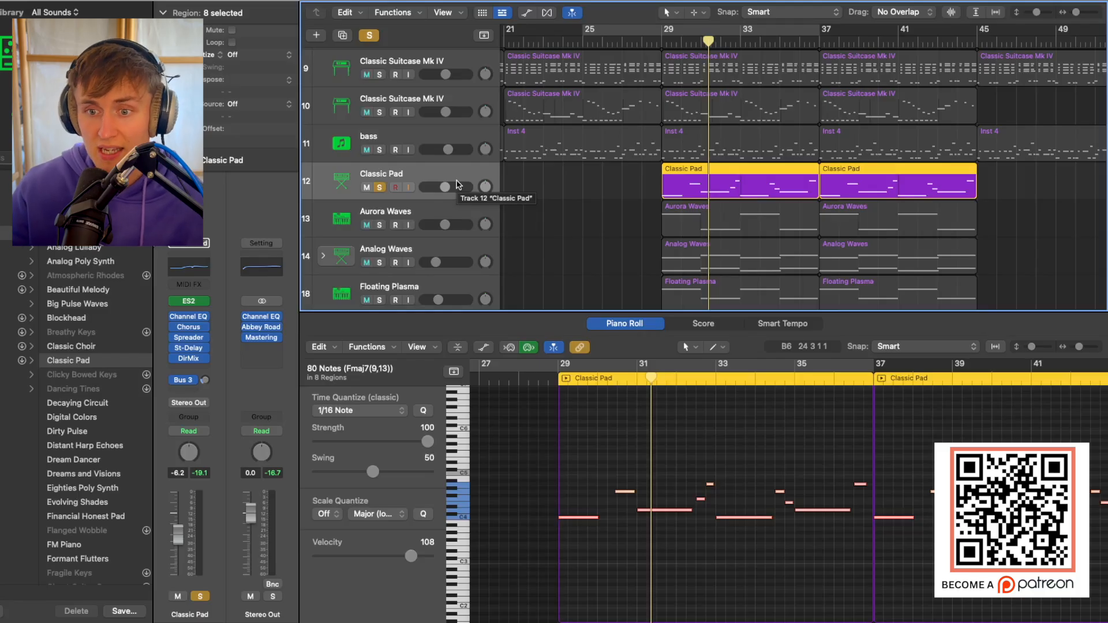
Solo Aurora Waves alongside Classic Pad and play both from bar 29.
scroll(418, 192, down, 2)
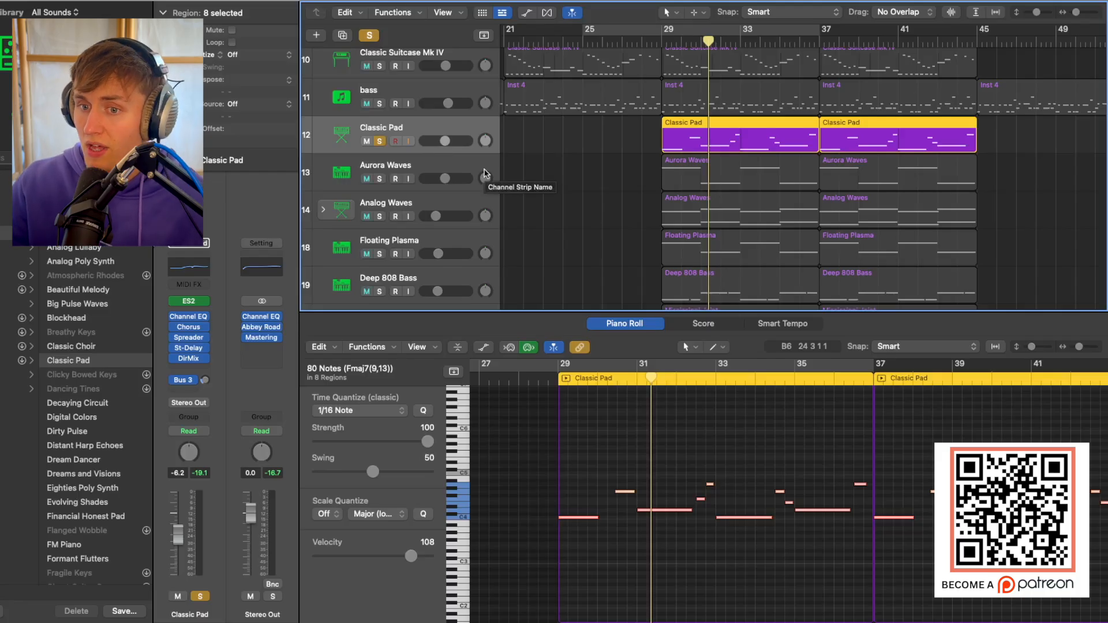
click(379, 179)
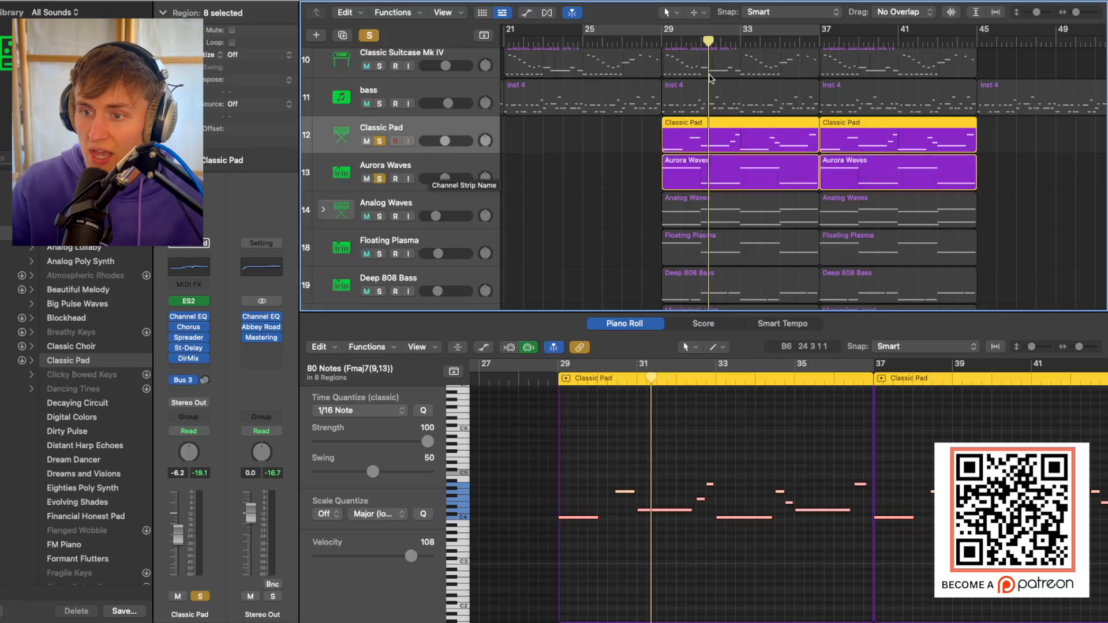
click(661, 43)
key(space)
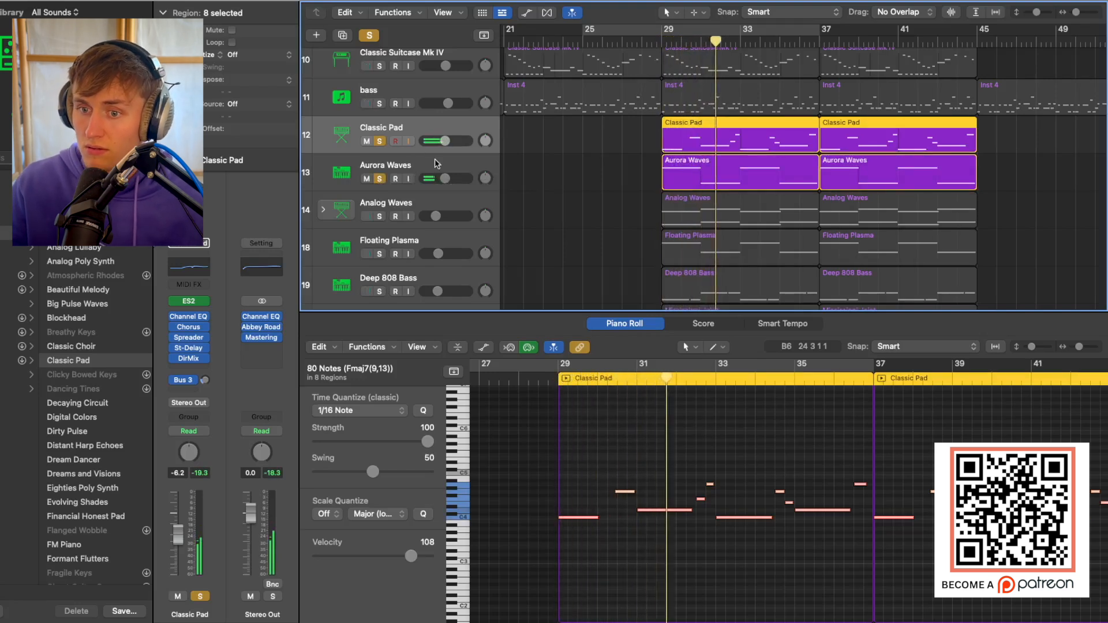
Select Aurora Waves, add Analog Waves to the solos and replay the pads from bar 29.
click(398, 183)
click(379, 216)
click(663, 39)
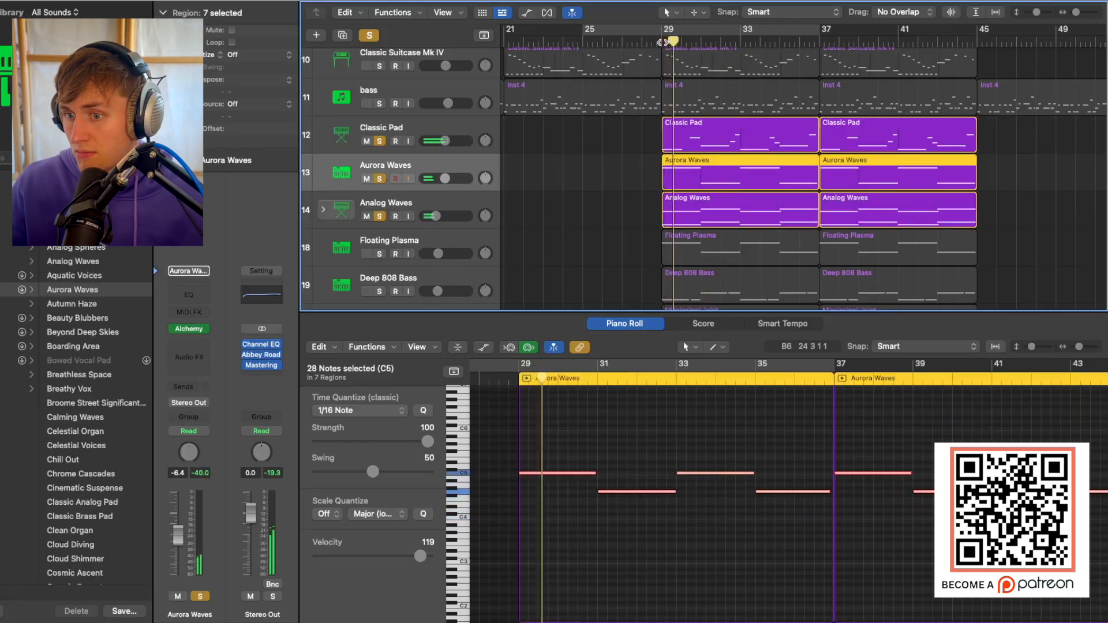
Solo and select Floating Plasma with the other three pads, and play them from bar 29.
scroll(648, 490, down, 2)
scroll(647, 490, left, 1)
scroll(563, 243, down, 1)
scroll(562, 243, down, 2)
click(427, 219)
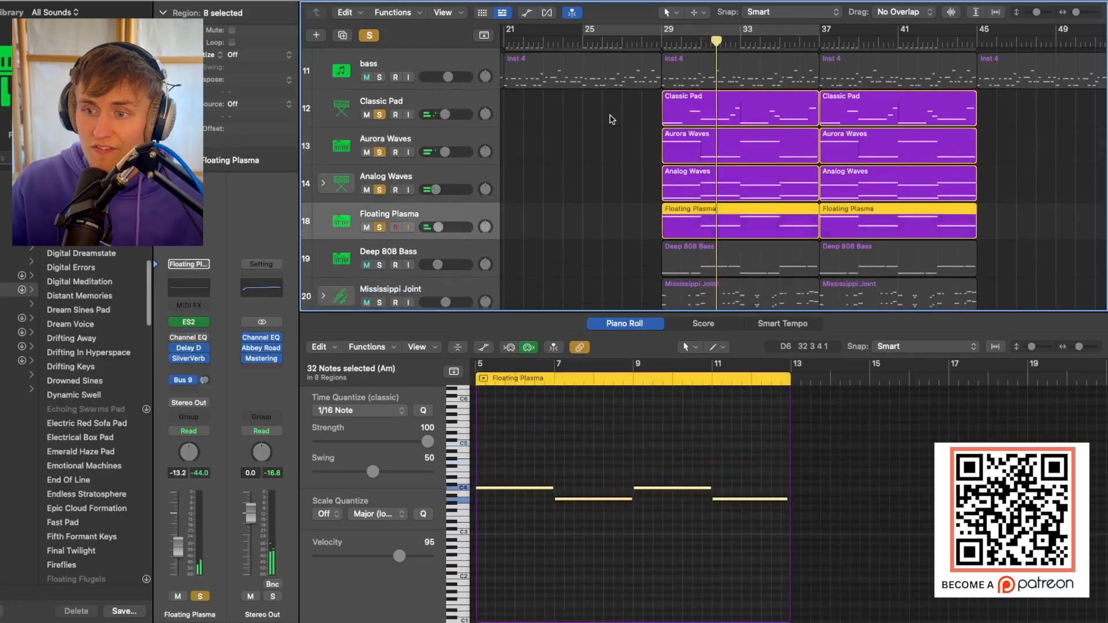
click(658, 41)
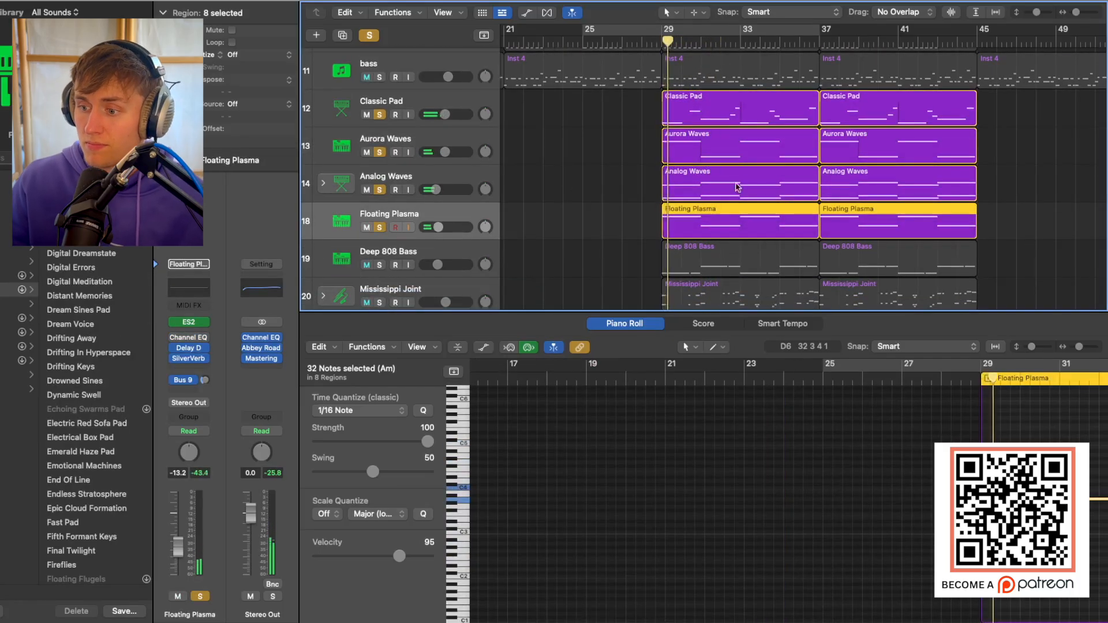
scroll(738, 188, right, 2)
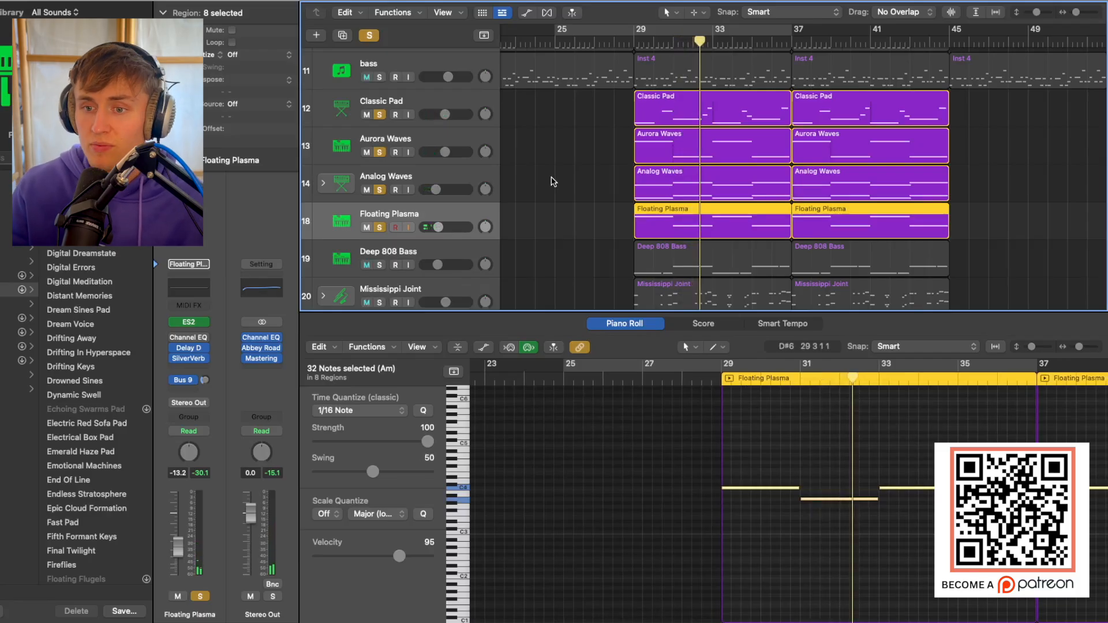
Solo the drums, Big Tube, both Classic Suitcase Mk IV tracks and bass alongside the pads, and play from bar 29.
scroll(416, 104, up, 5)
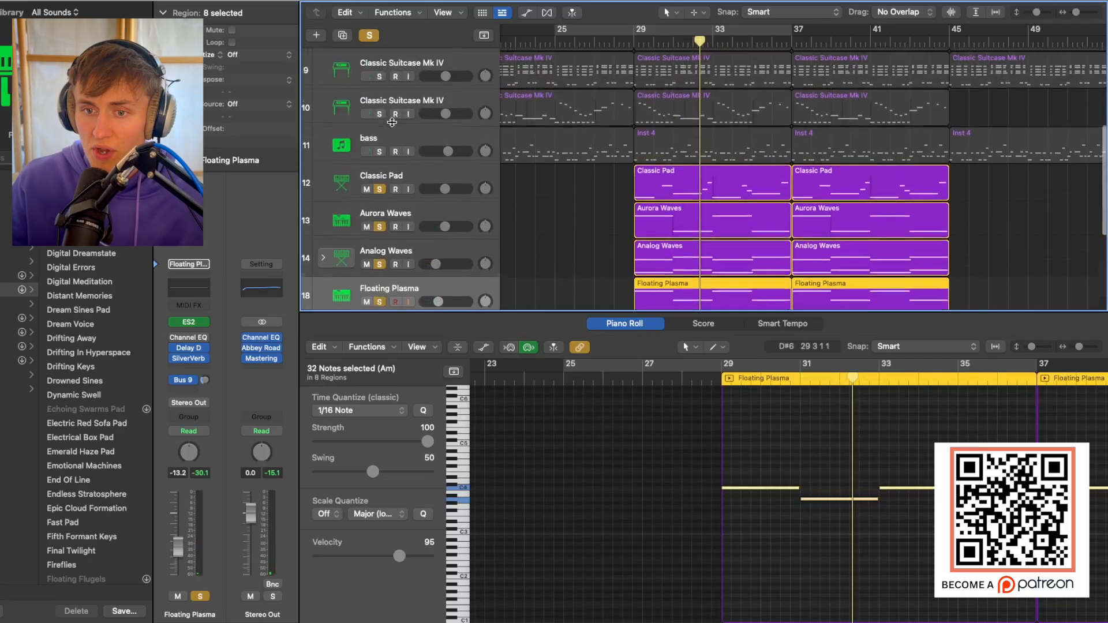
scroll(364, 12, up, 5)
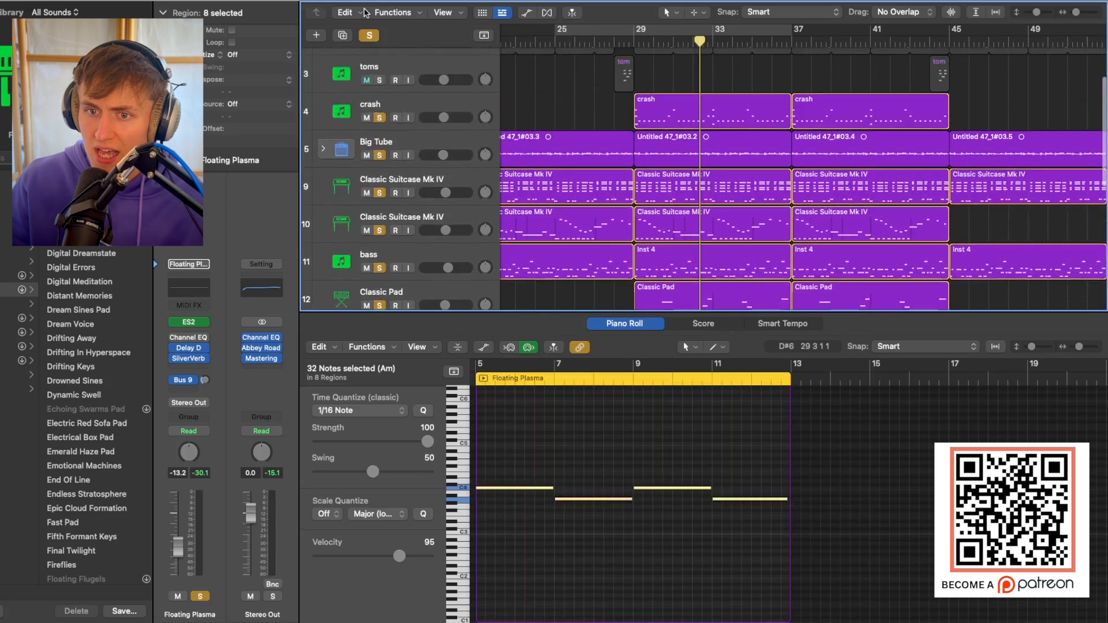
scroll(424, 88, up, 3)
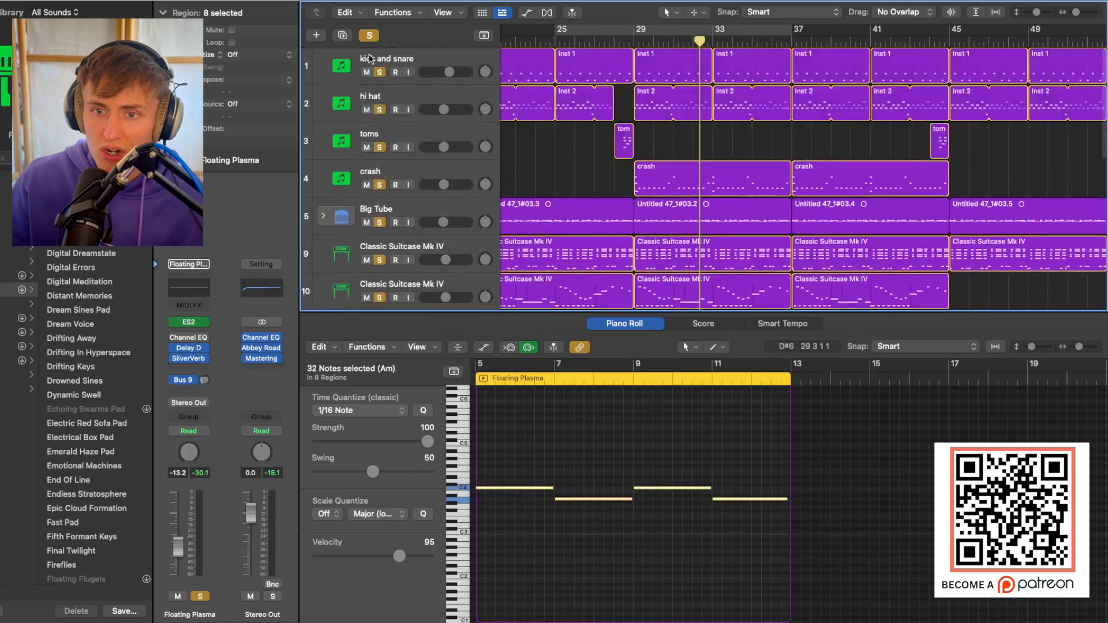
click(636, 44)
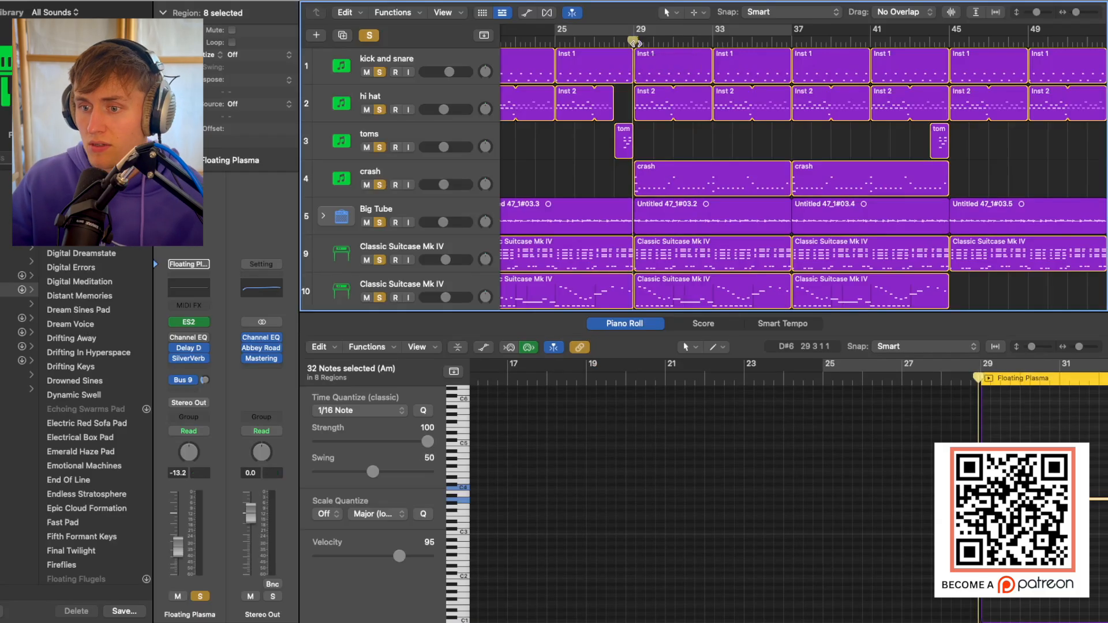
key(space)
key(super+Up)
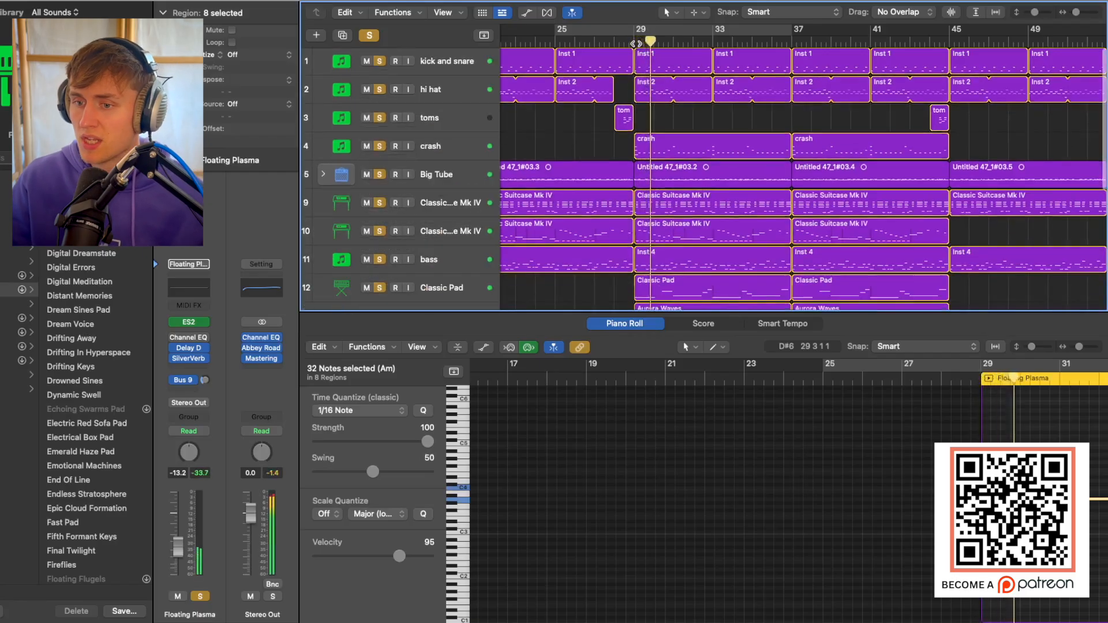
key(super+Up)
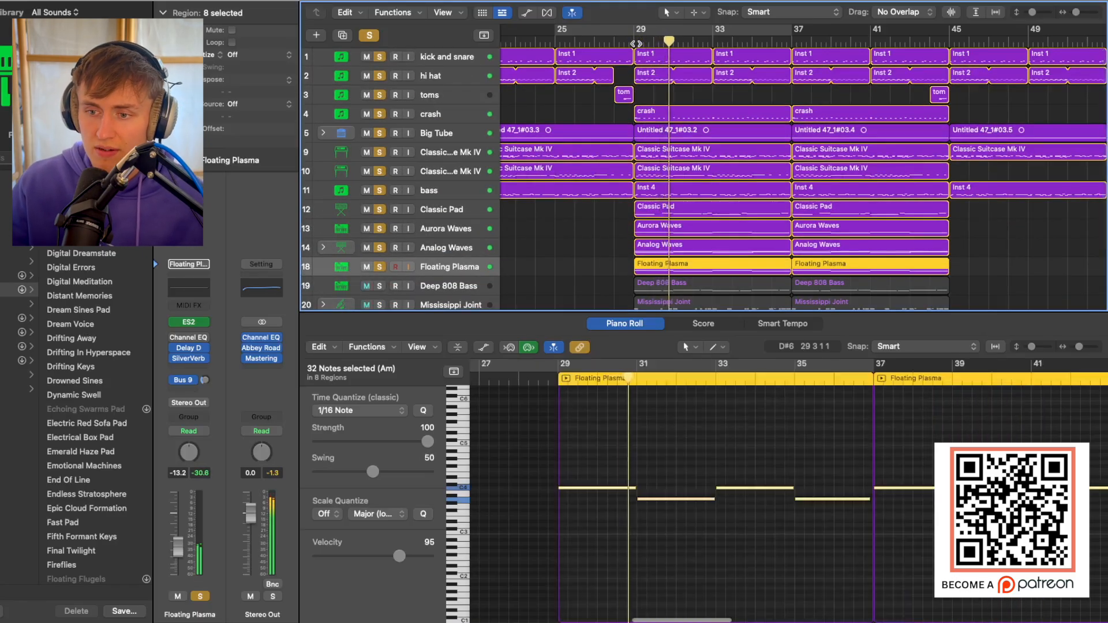
Select the Deep 808 Bass track and add it to the solos, with the tracks enlarged.
scroll(685, 122, down, 4)
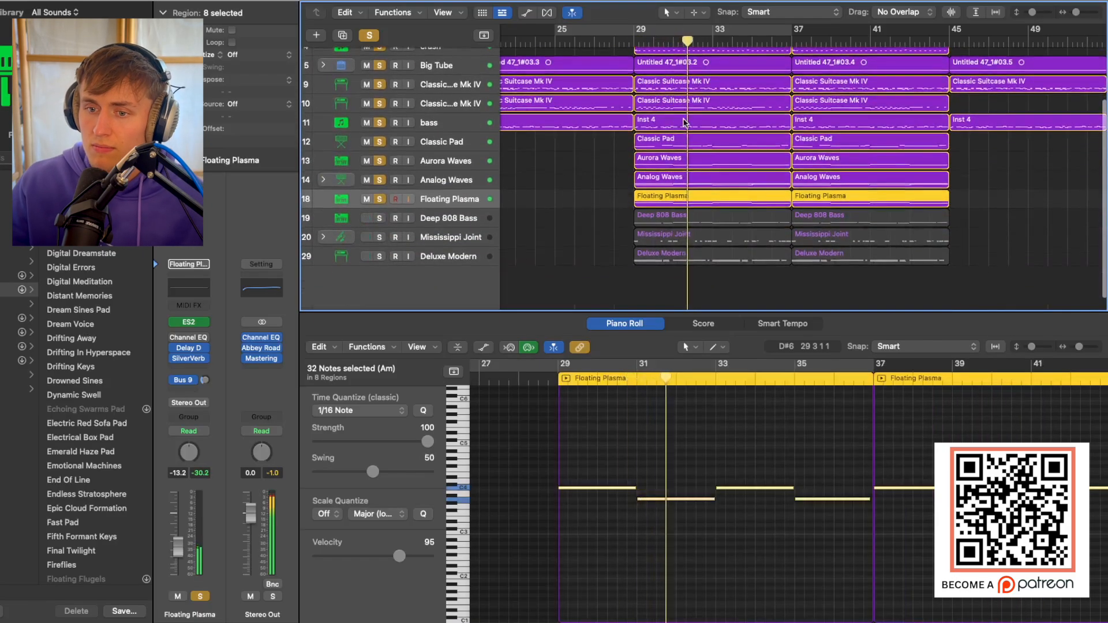
click(448, 218)
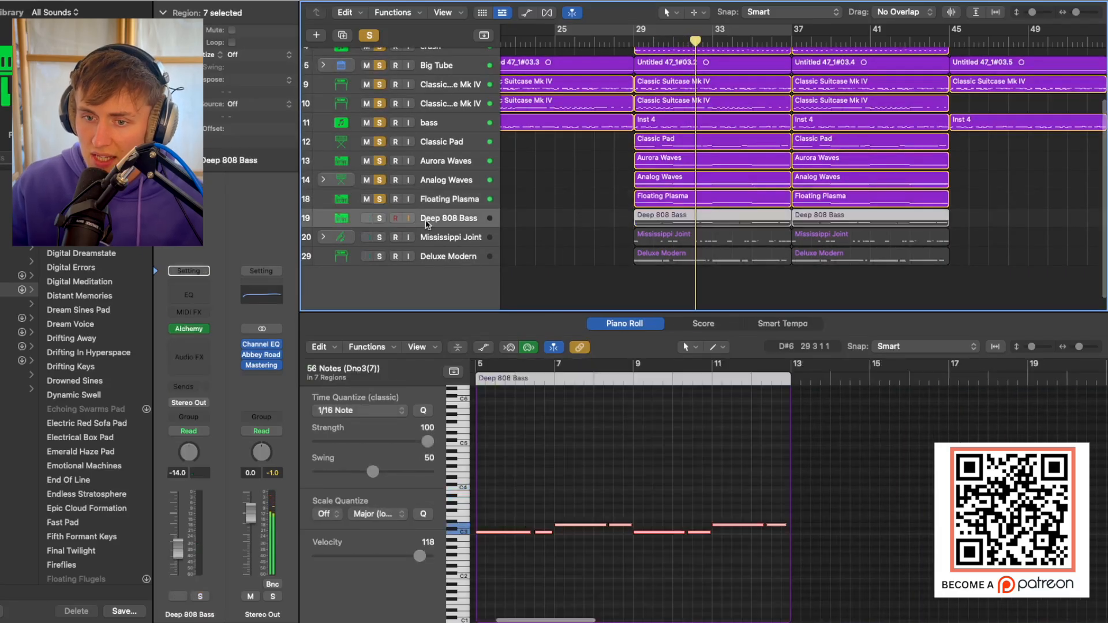
click(379, 218)
key(super+Down)
key(super+Down)
key(super+Down)
key(super+Down)
key(super+Down)
key(super+Down)
key(super+Down)
key(super+Down)
key(super+Down)
key(super+Down)
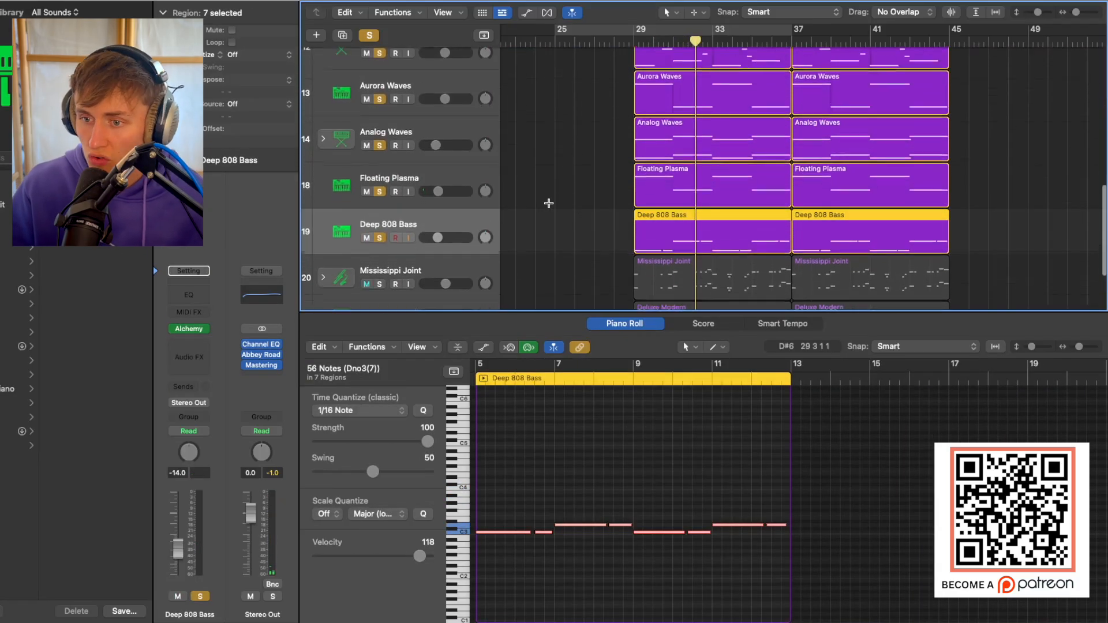
Examine the Deep 808 Bass regions from bar 29 and the track's Alchemy instrument, then close the instrument window.
key(super+Right)
key(super+Right)
key(super+Right)
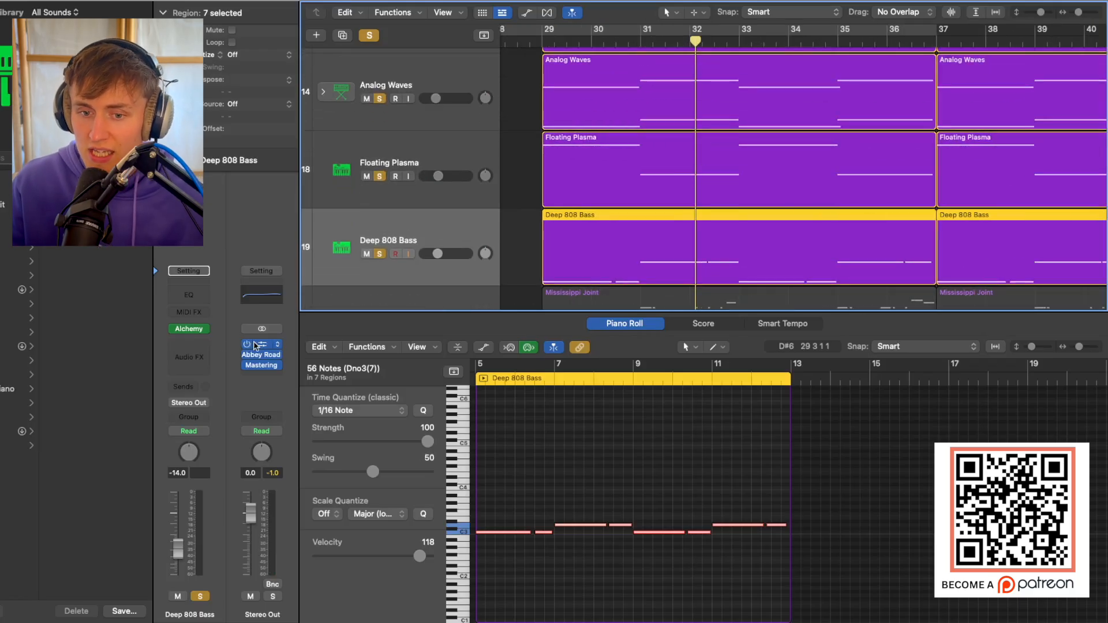
click(189, 328)
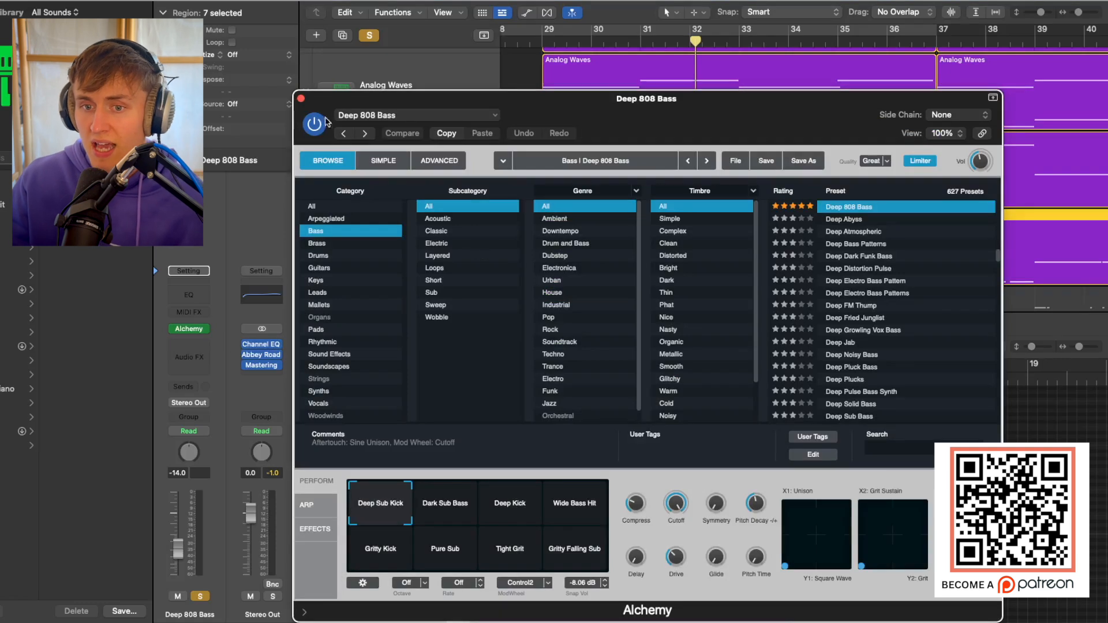
click(300, 99)
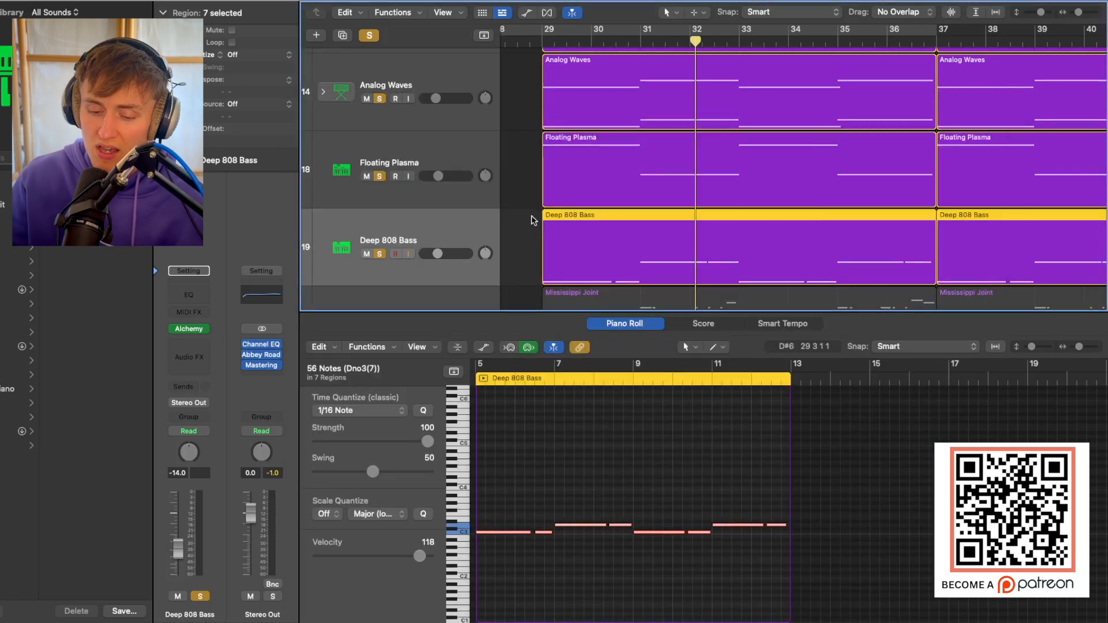
Unsolo Deep 808 Bass and play the remaining soloed tracks from bar 25.
key(super+Up)
key(super+Up)
key(super+Up)
key(super+Up)
key(super+Up)
key(super+Up)
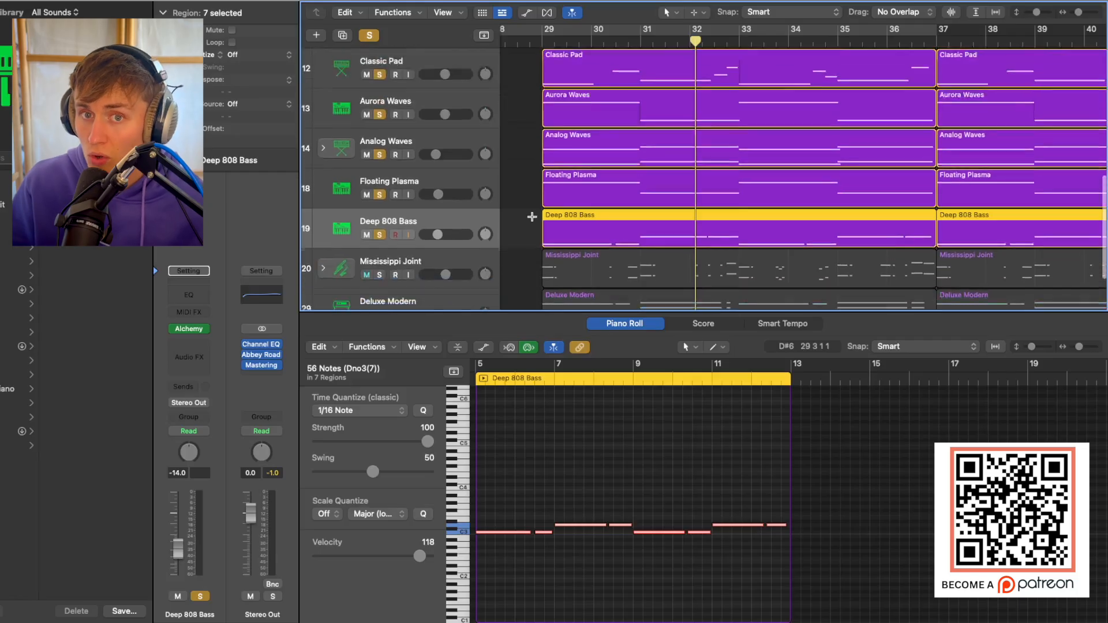
key(super+Left)
key(super+Left)
key(super+Left)
key(super+Left)
key(super+Left)
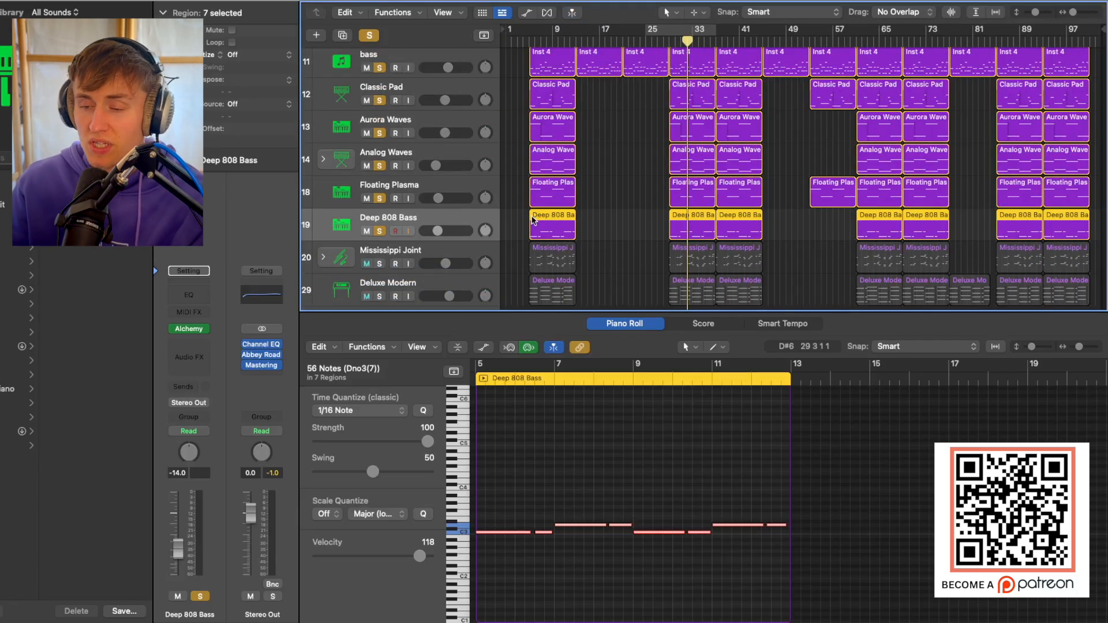
click(653, 44)
click(380, 231)
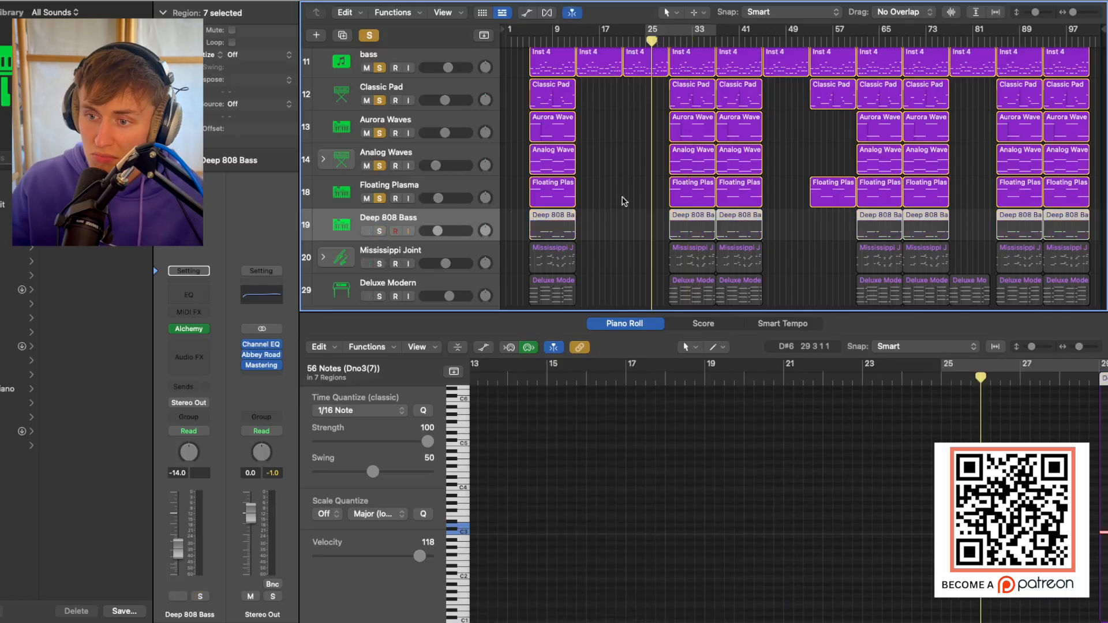
scroll(622, 202, up, 2)
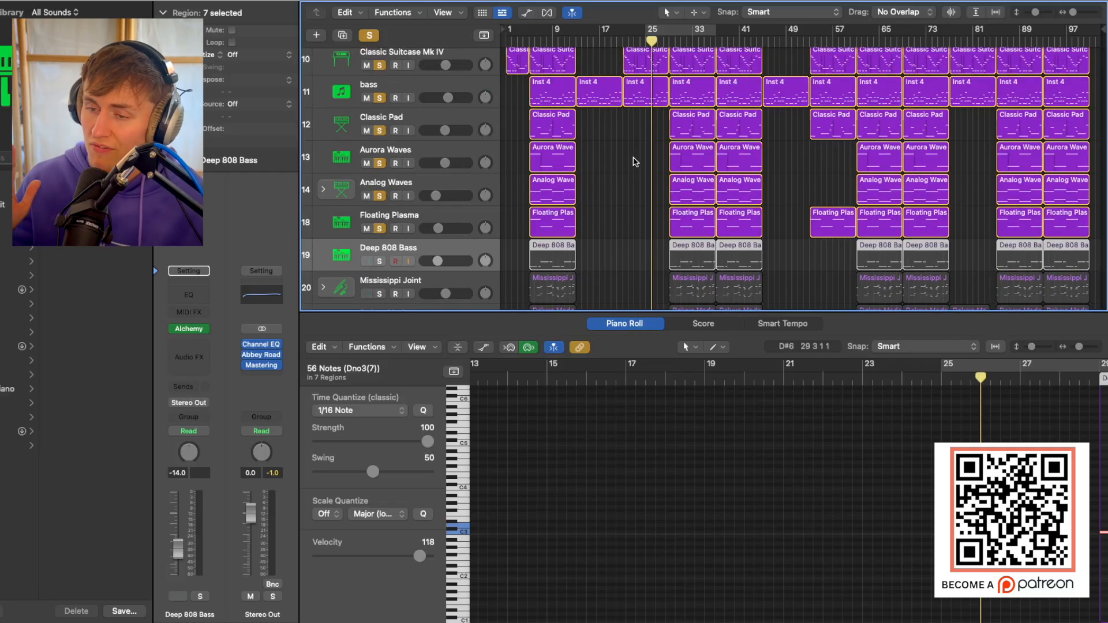
key(space)
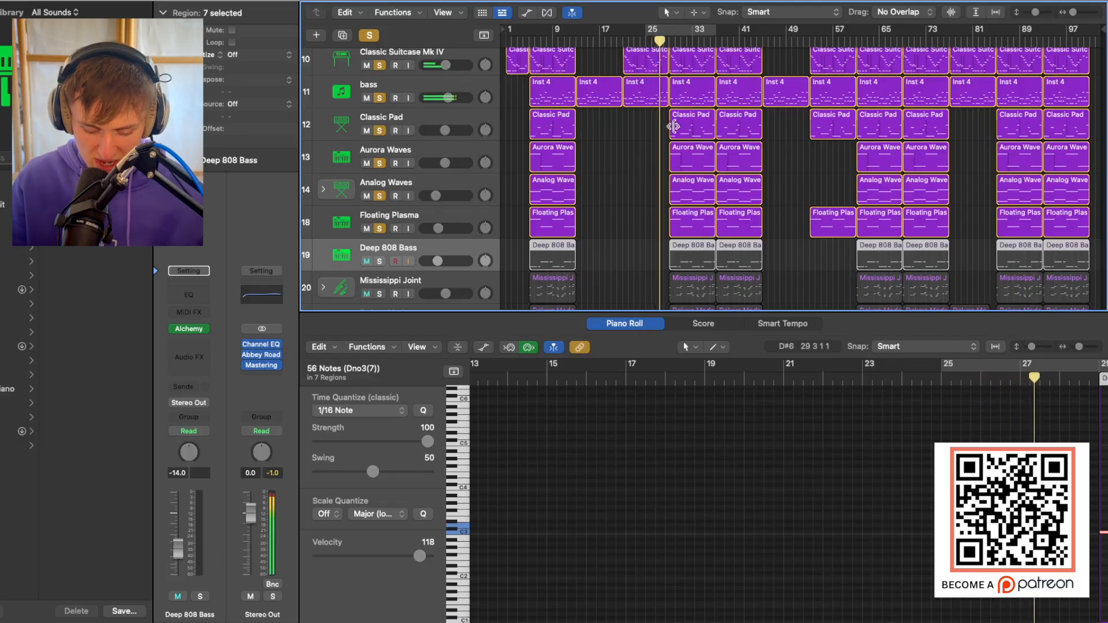
Solo Deep 808 Bass again during playback around bar 29, replay that passage and deselect the regions.
key(super+Right)
key(super+Right)
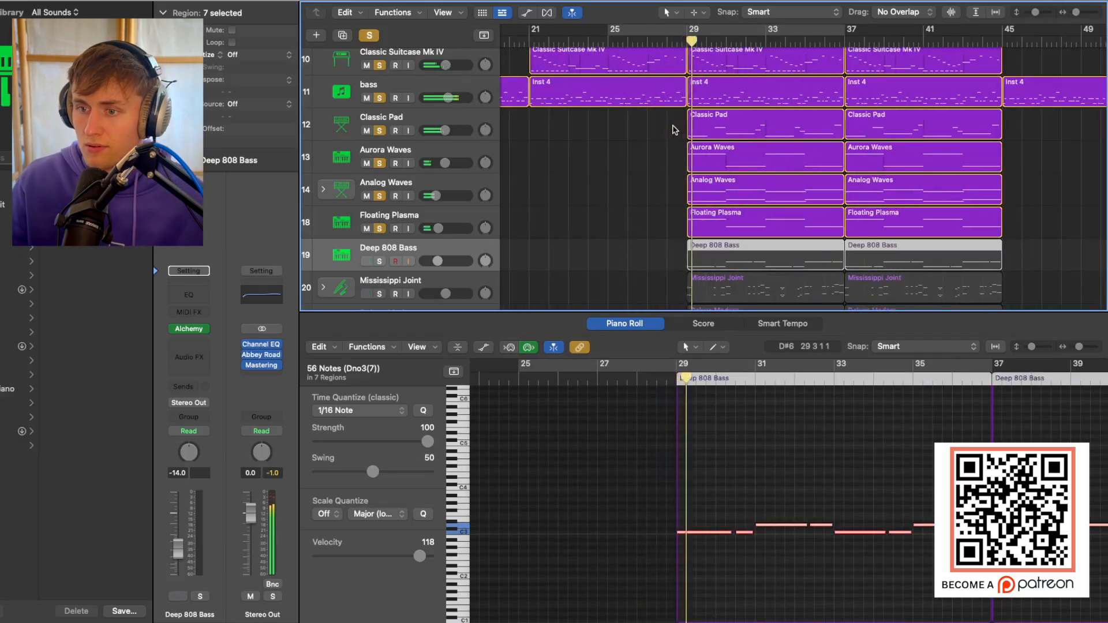
key(s)
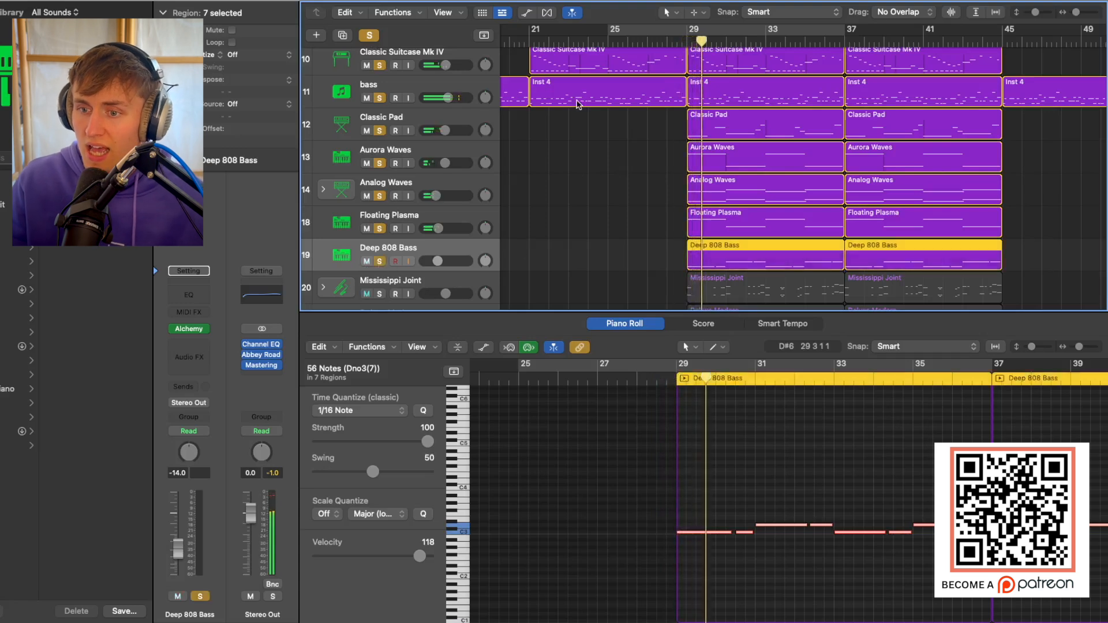
click(663, 30)
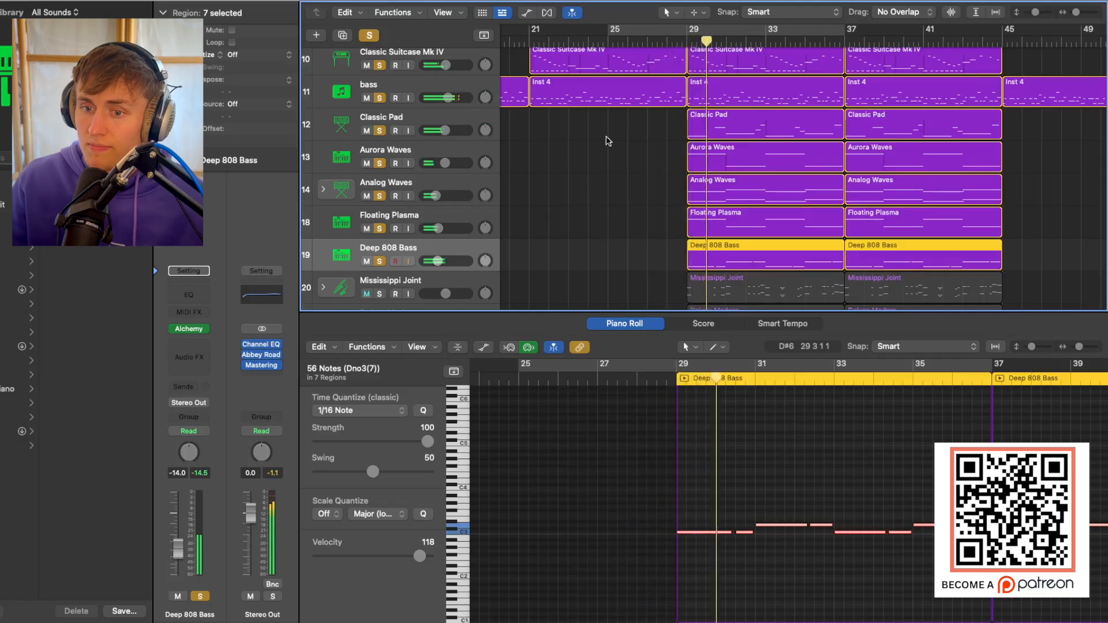
click(590, 205)
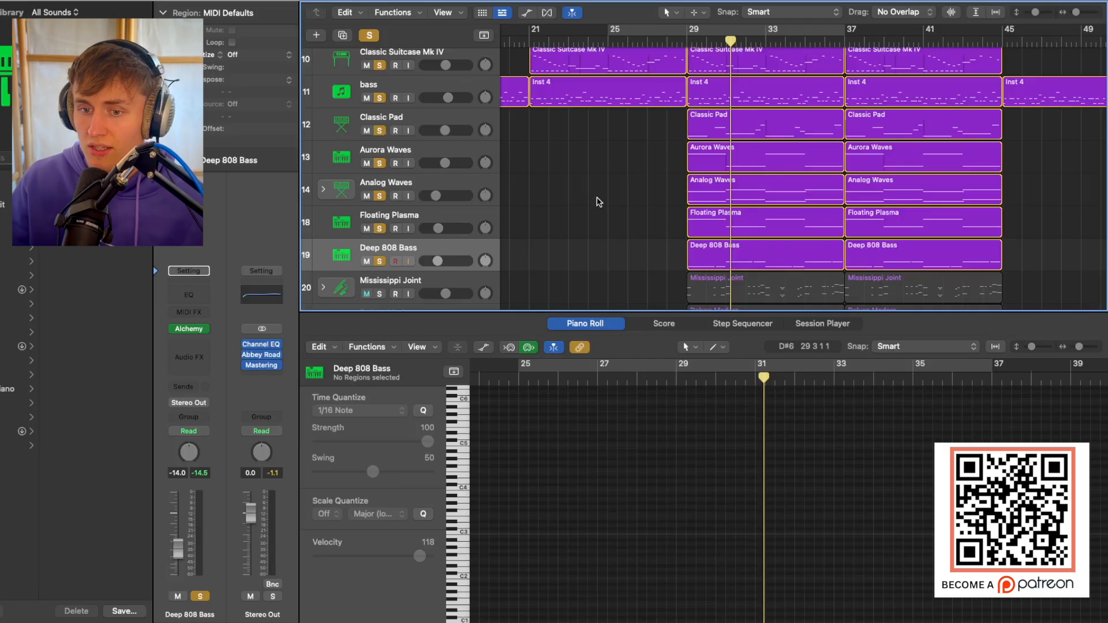
Clear all solos, then solo and select the Mississippi Joint track.
scroll(599, 201, down, 3)
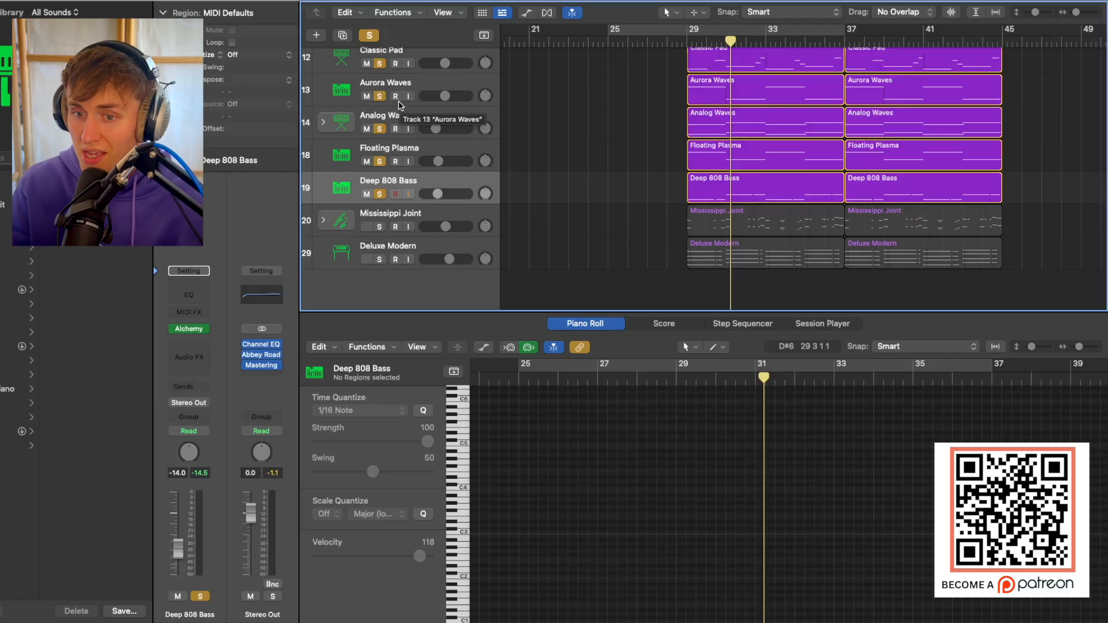
click(370, 34)
click(379, 226)
click(444, 214)
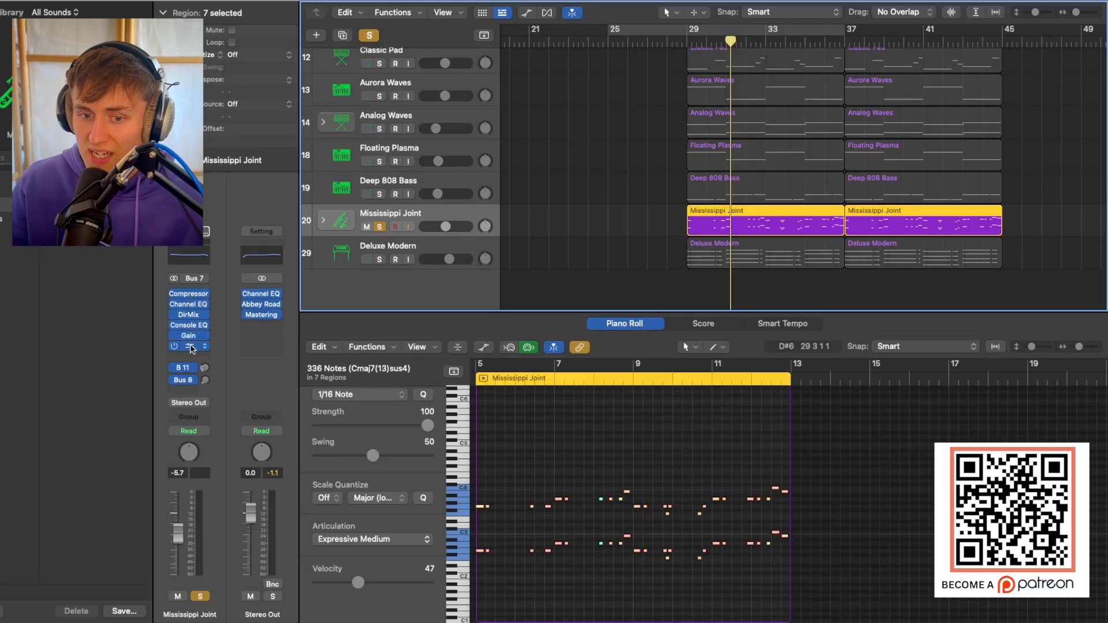
Open the Raum reverb on the Mississippi Joint channel and reposition its window to view the settings.
click(189, 346)
drag(587, 129, 710, 88)
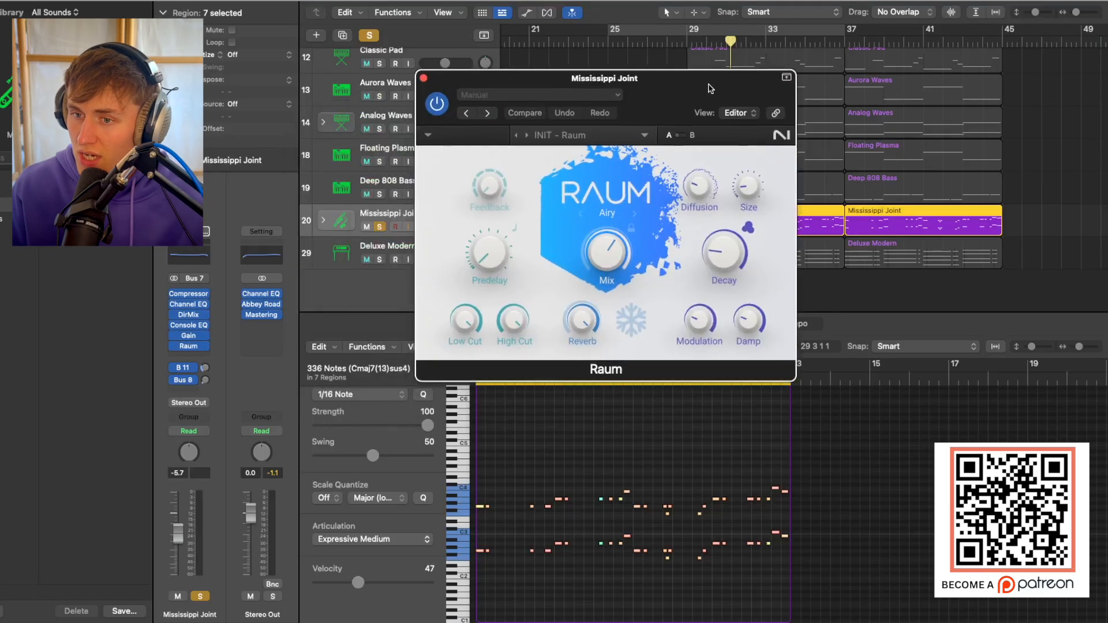
Check Raum's decay setting, then close its window and play the soloed Mississippi Joint track from bar 29.
mouse_move(742, 189)
mouse_move(722, 261)
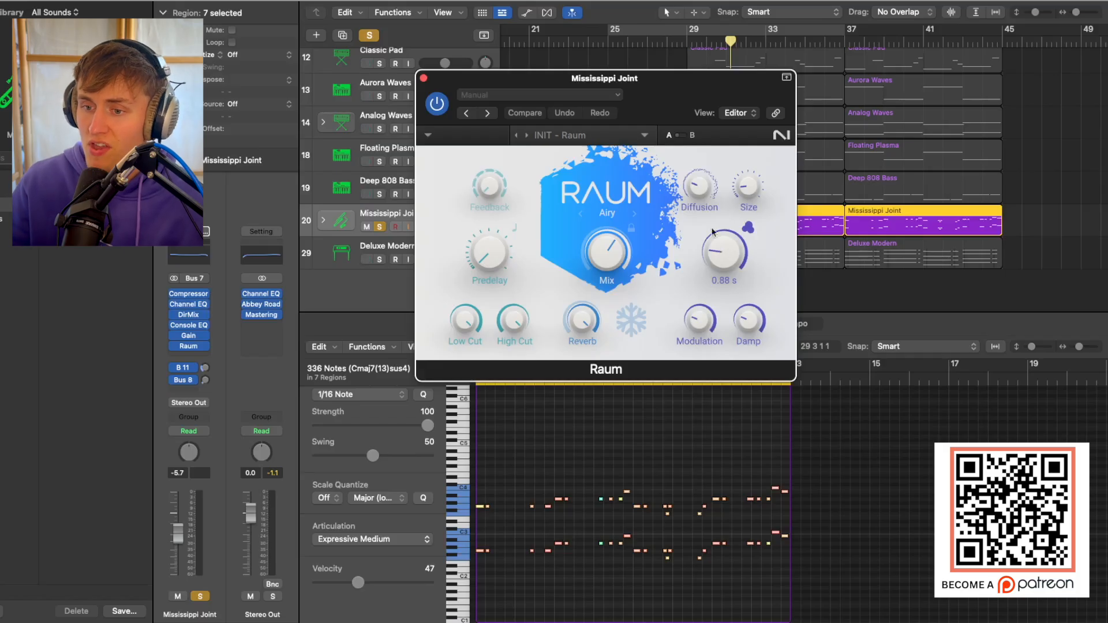
click(423, 78)
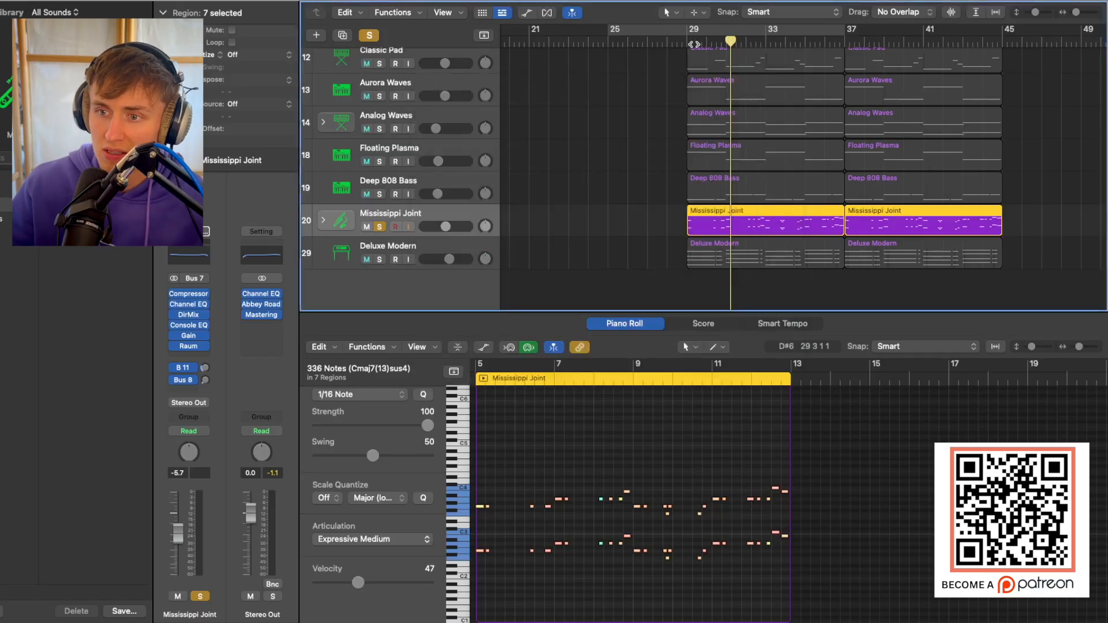
key(space)
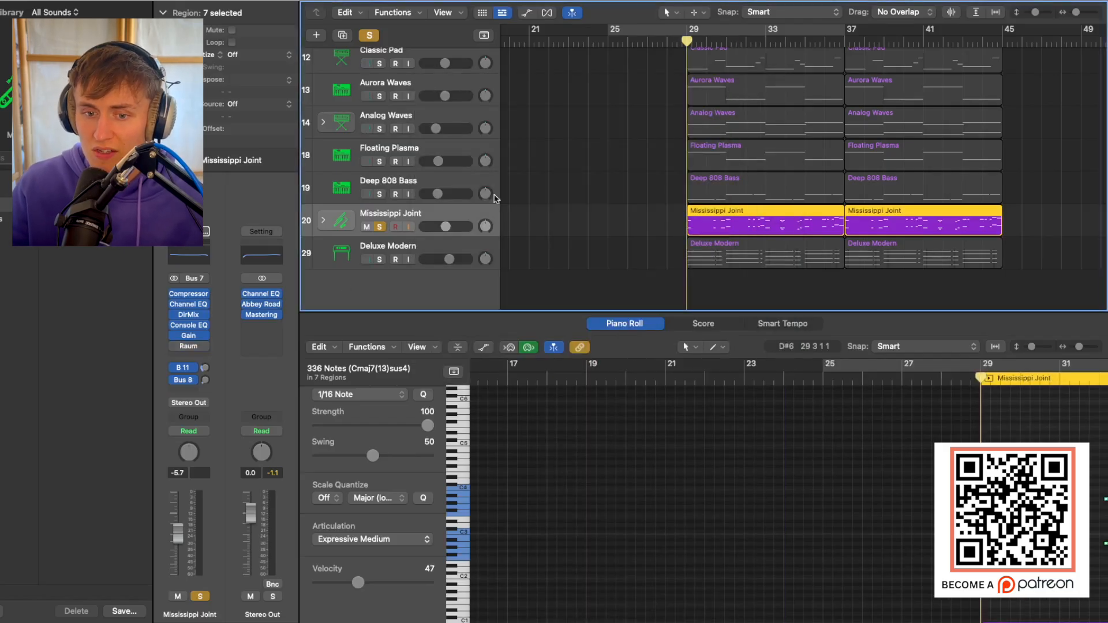
key(space)
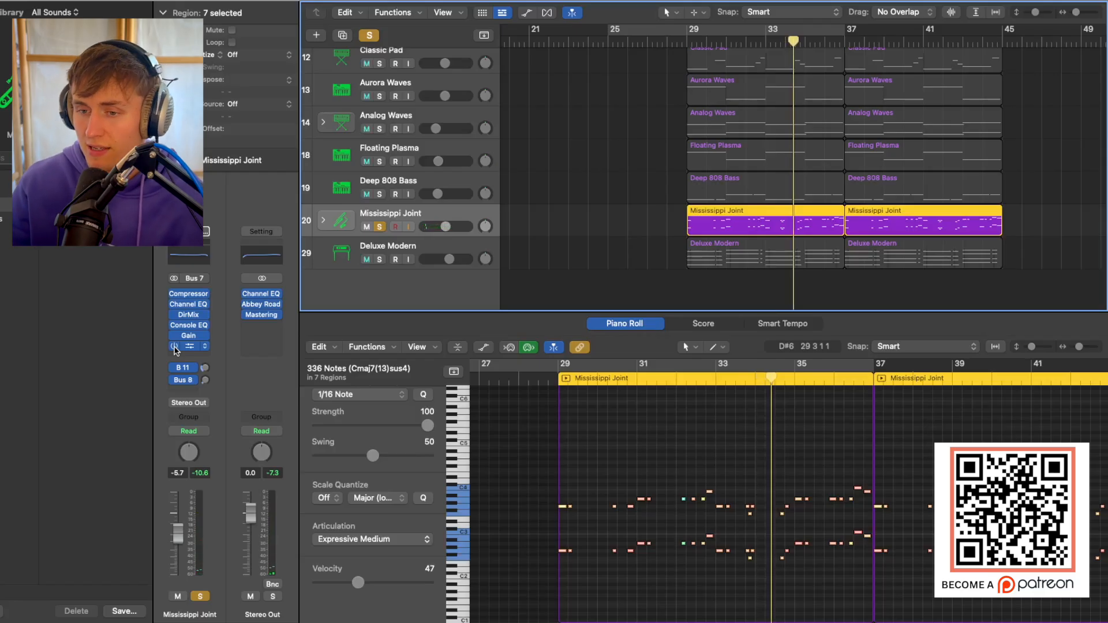
Solo the tracks above Mississippi Joint along with it, leaving Deluxe Modern out, and play from bar 29.
mouse_move(380, 195)
mouse_down()
mouse_move(382, 11)
mouse_move(380, 34)
mouse_up()
scroll(584, 89, down, 10)
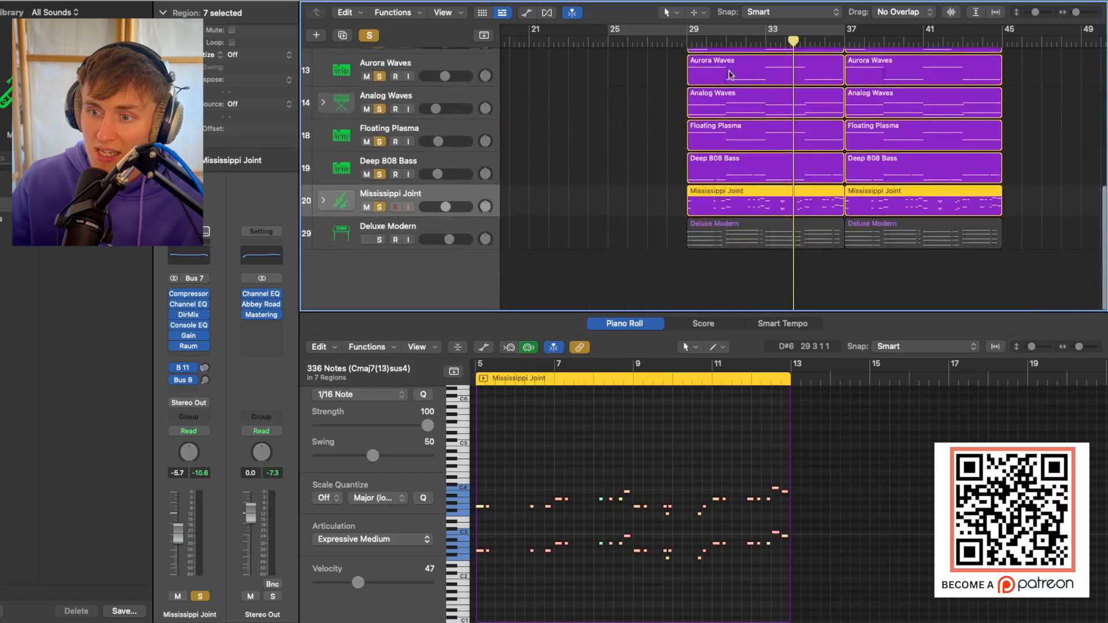
click(692, 45)
scroll(679, 53, right, 3)
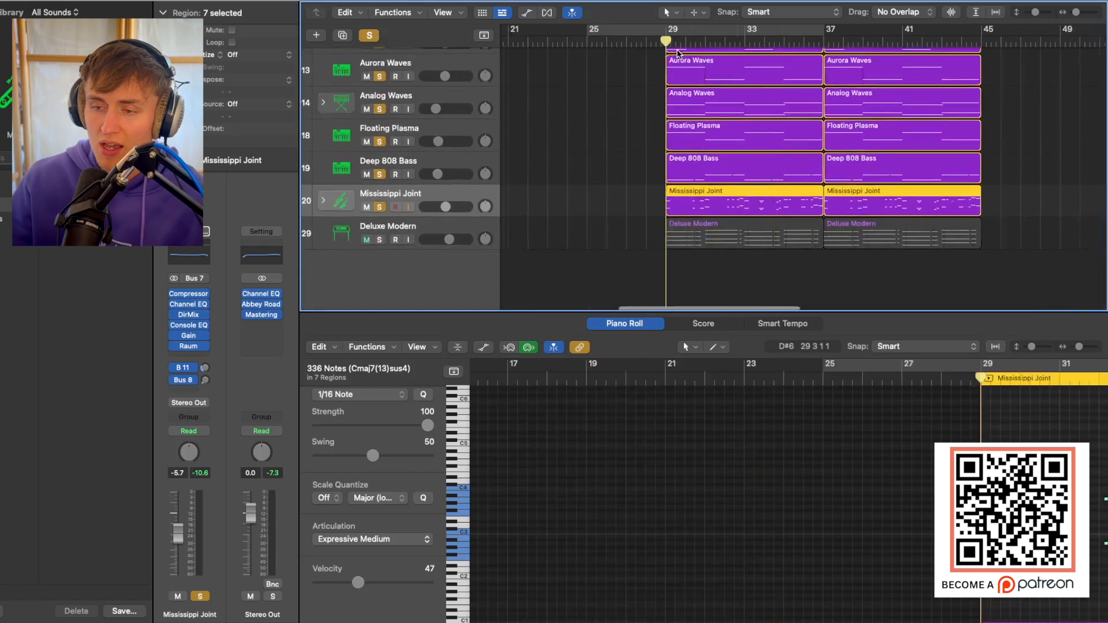
key(space)
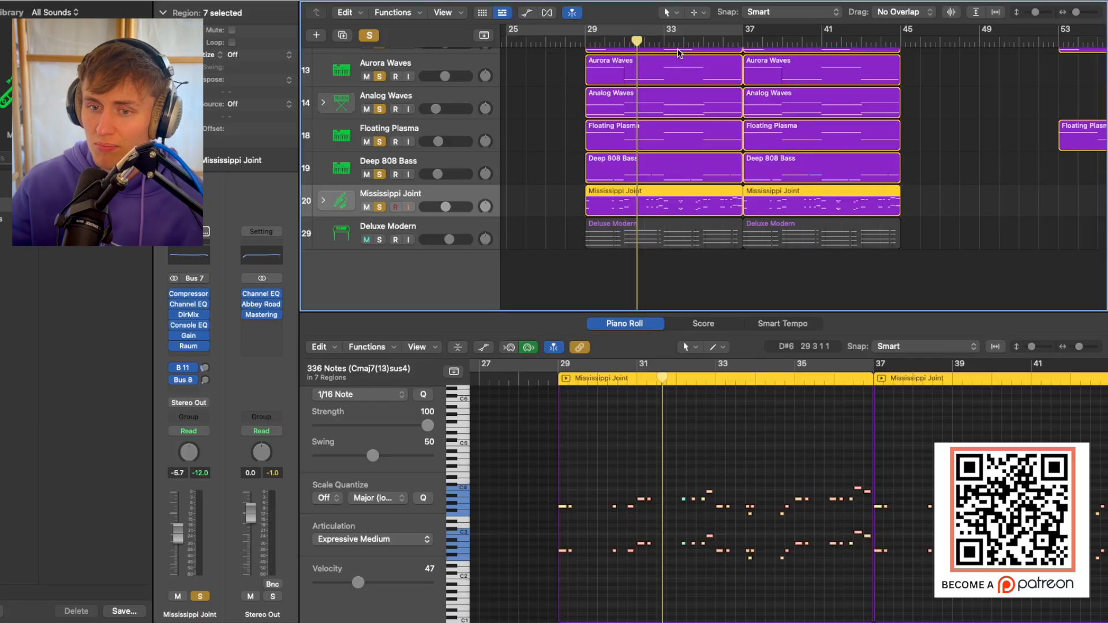
Compare Mississippi Joint soloed against the full mix, clearing all solos and playing everything from bar 33.
click(370, 35)
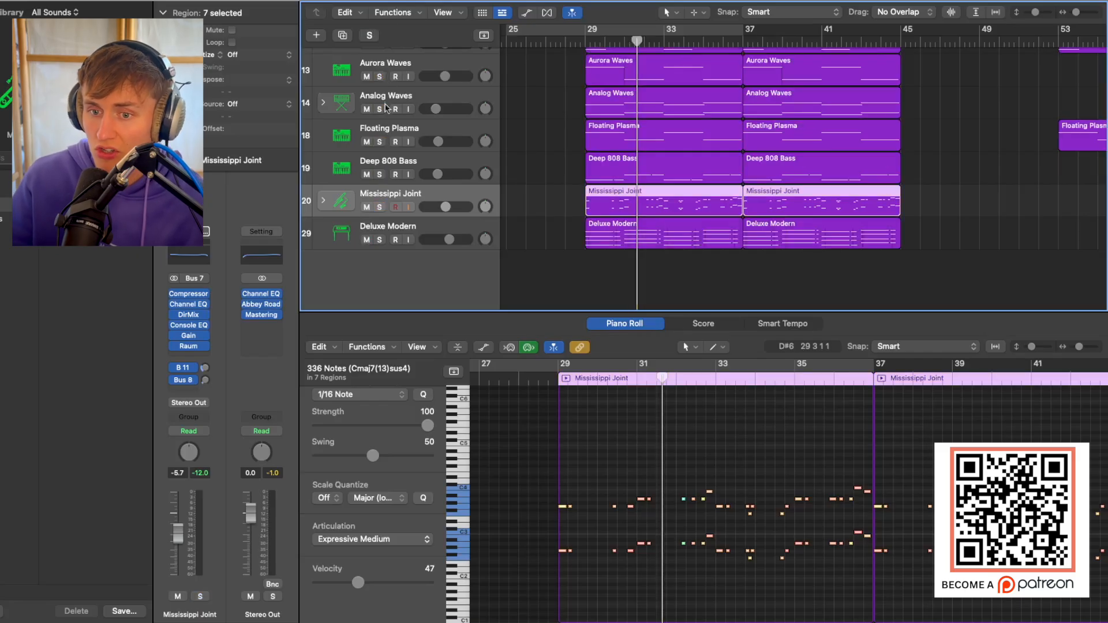
click(380, 207)
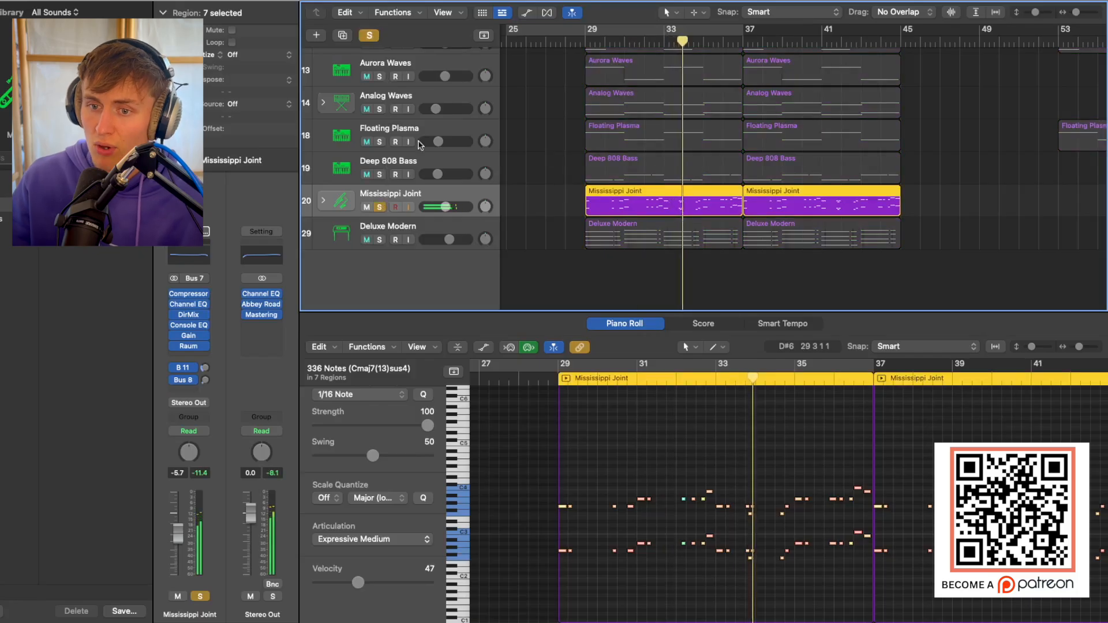
click(370, 35)
click(670, 42)
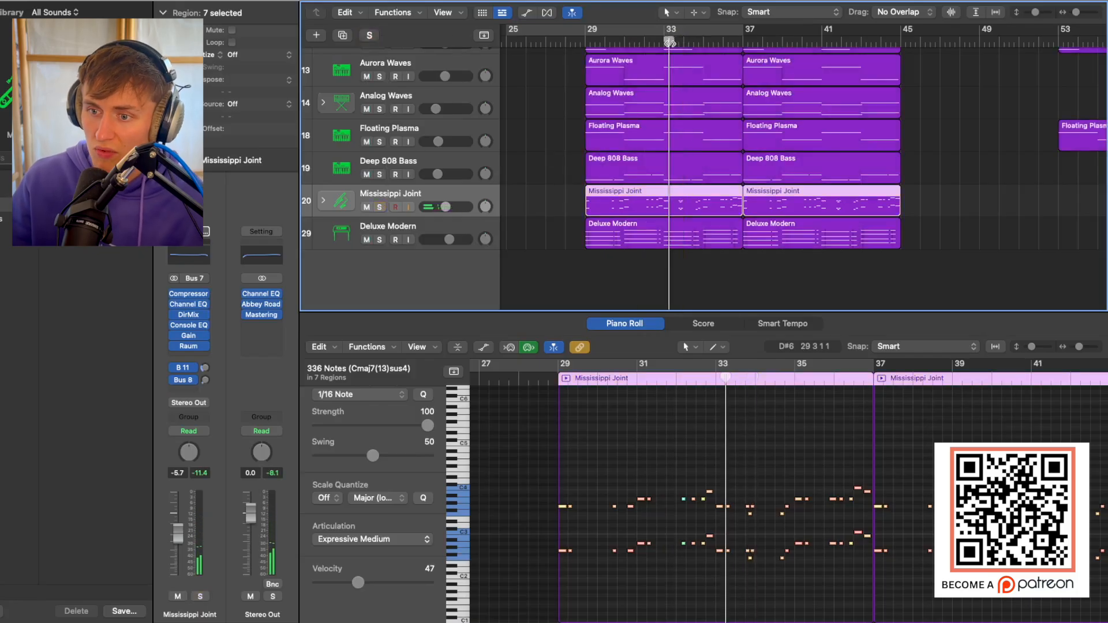
key(space)
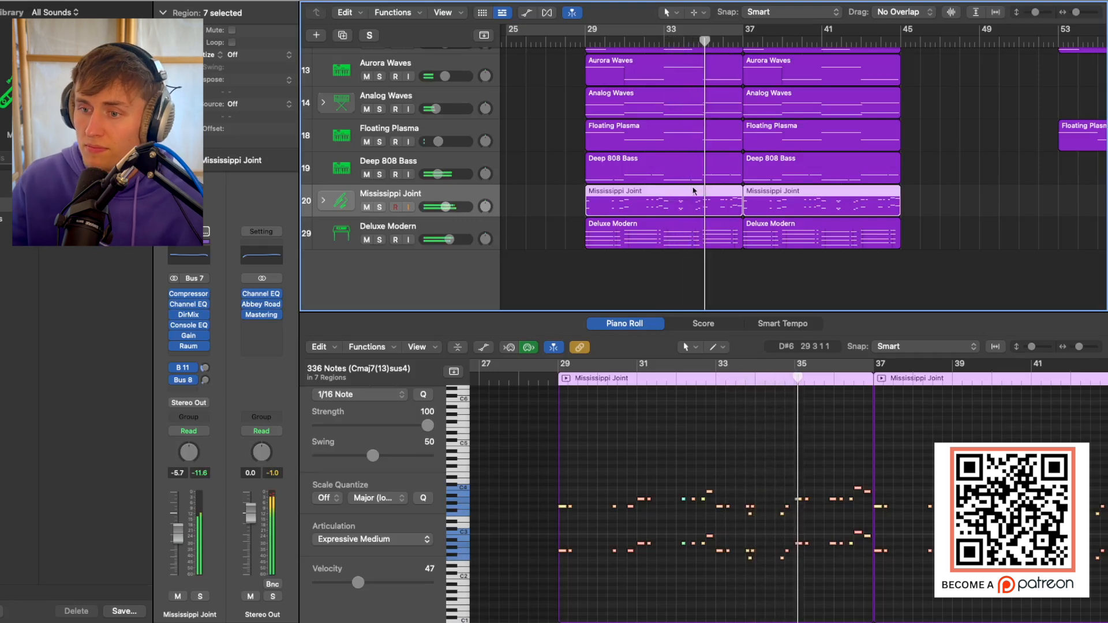
Select and solo the Deluxe Modern track, then play its chords from bar 29.
click(553, 188)
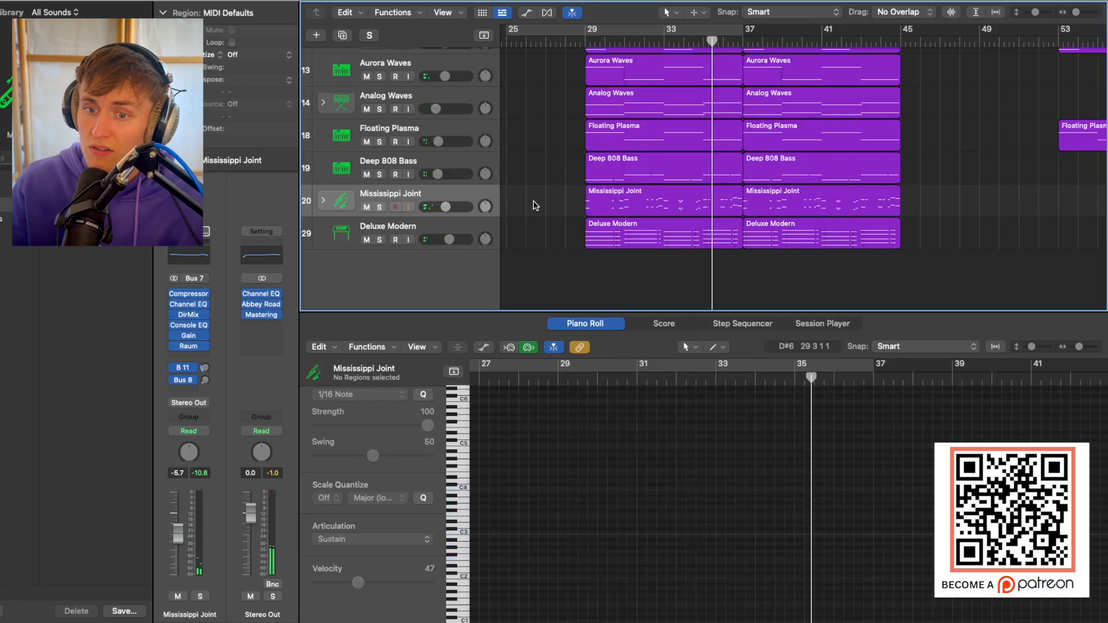
click(444, 236)
click(380, 240)
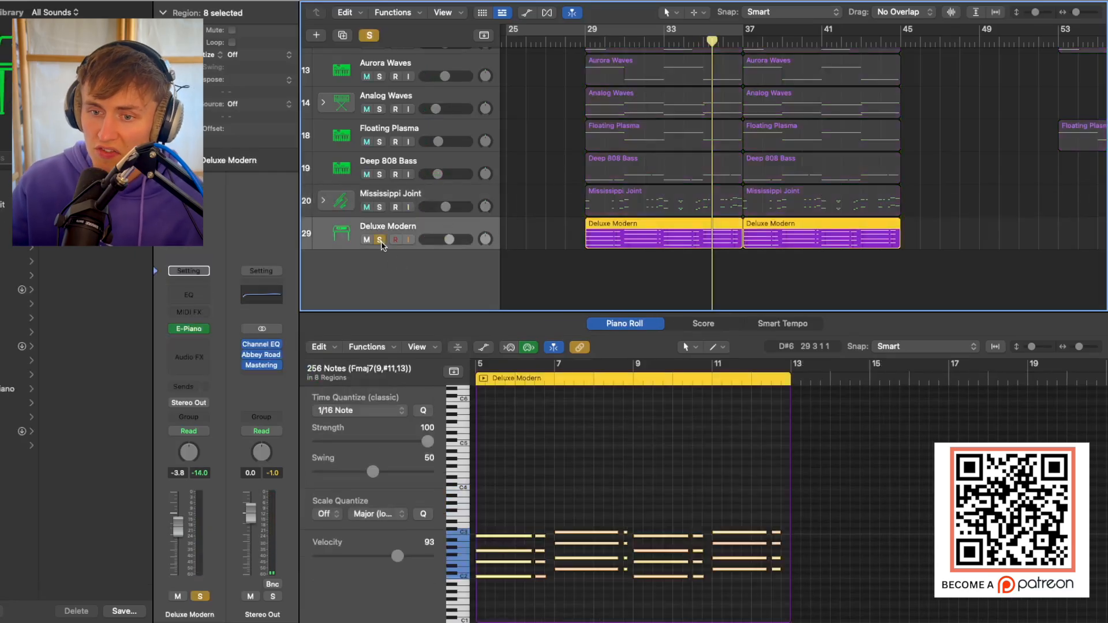
click(586, 43)
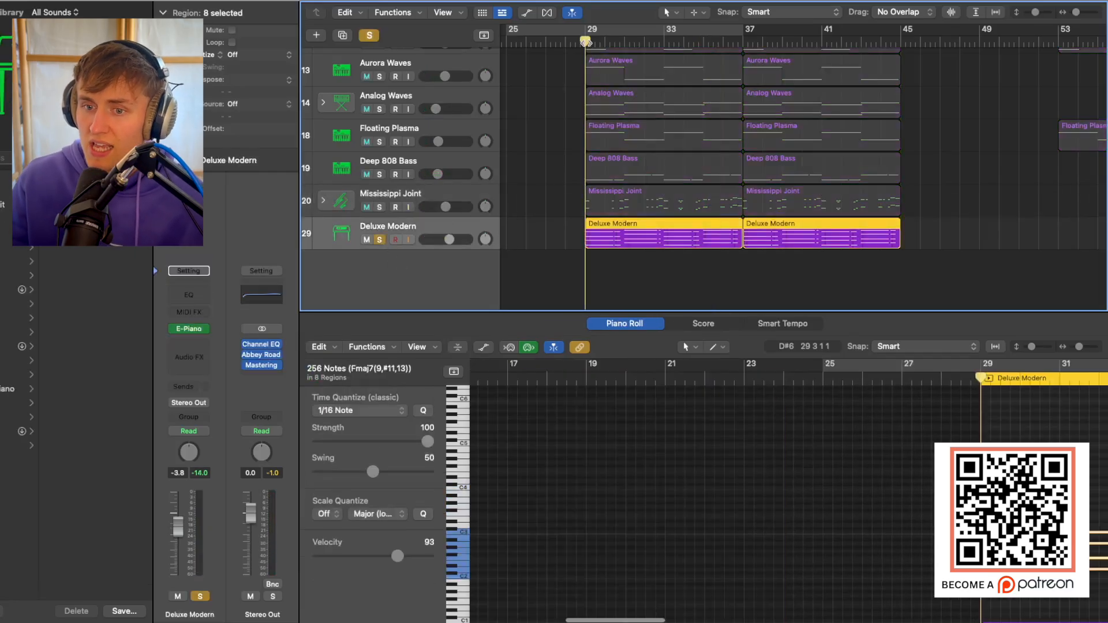
key(space)
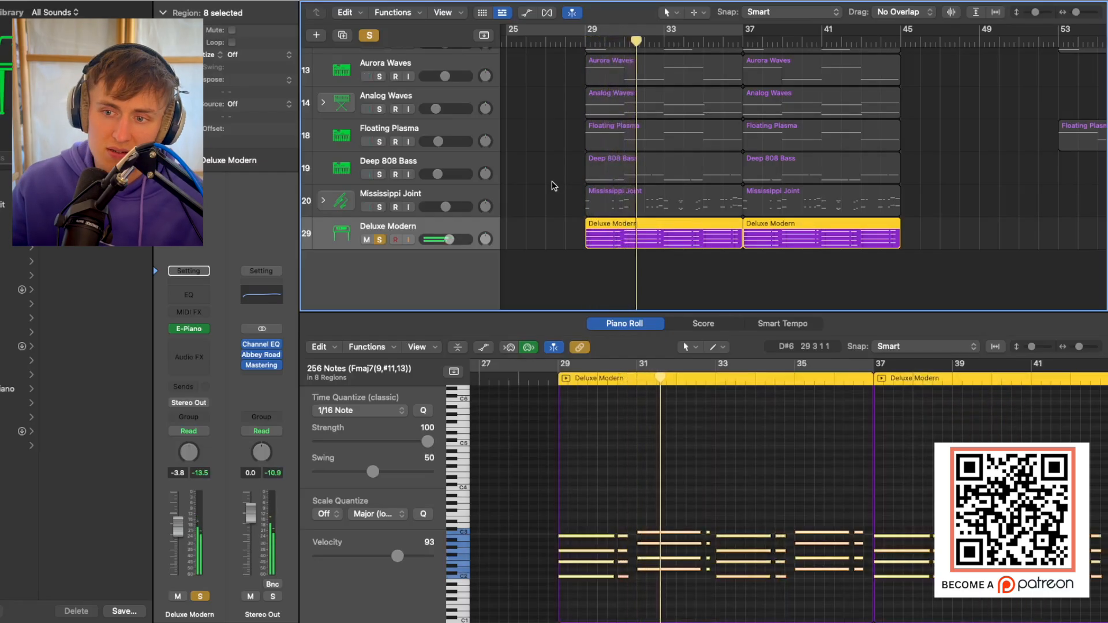
key(space)
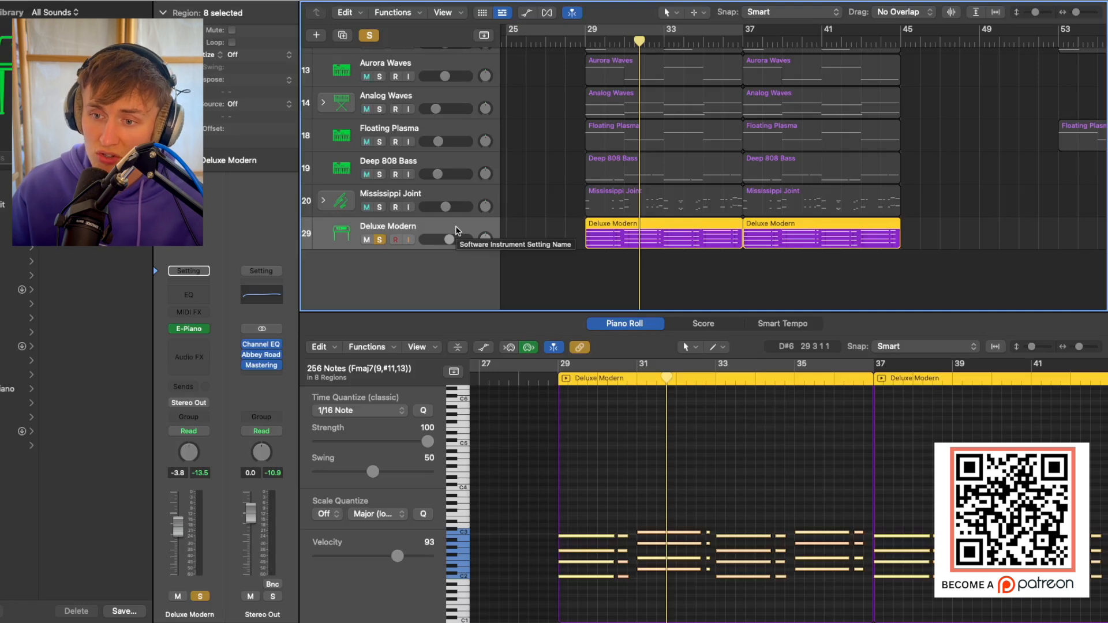
Replay Deluxe Modern from bar 29 and clear all solos to hear it within the full mix.
click(587, 44)
key(space)
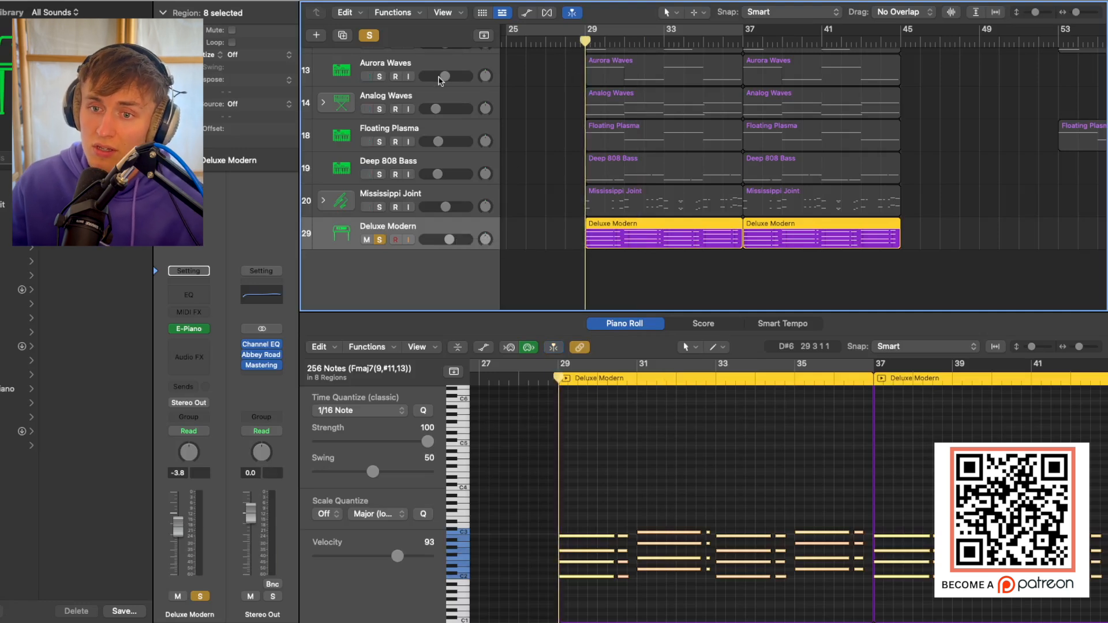
click(369, 36)
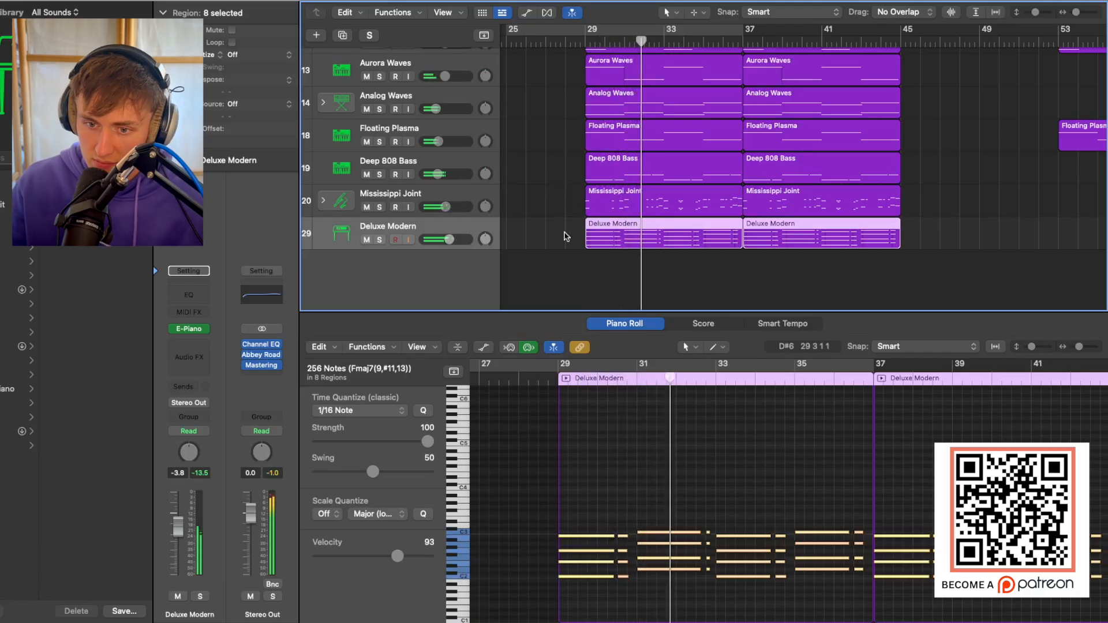
key(space)
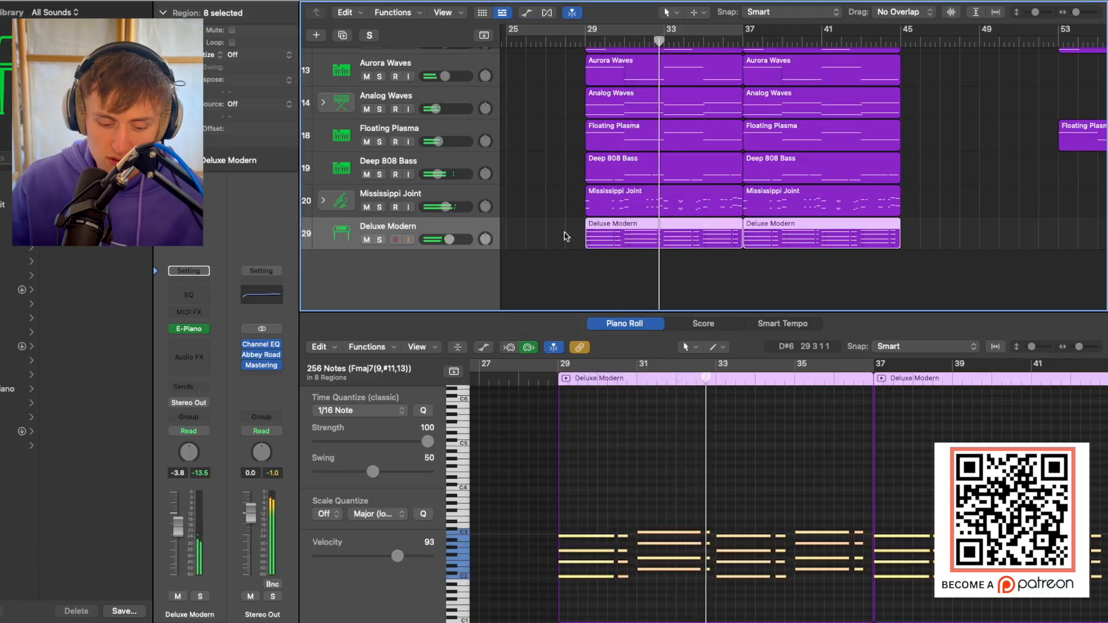
Close the Piano Roll and adjust the vertical zoom so all tracks from kick and snare to Deluxe Modern fit in the arrangement.
key(super+Up)
key(super+Up)
key(super+Up)
key(super+Up)
key(super+Up)
key(super+Up)
key(super+Up)
key(super+Up)
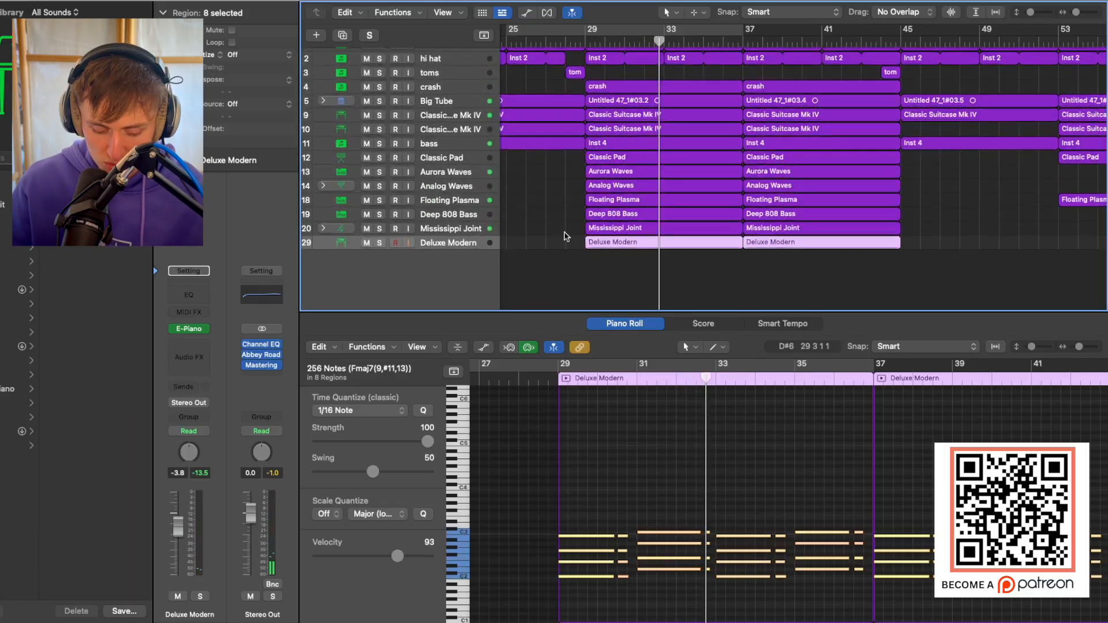
key(x)
key(x)
key(super+Down)
key(super+Down)
key(super+Down)
key(super+Down)
key(super+Down)
key(super+Down)
key(super+Down)
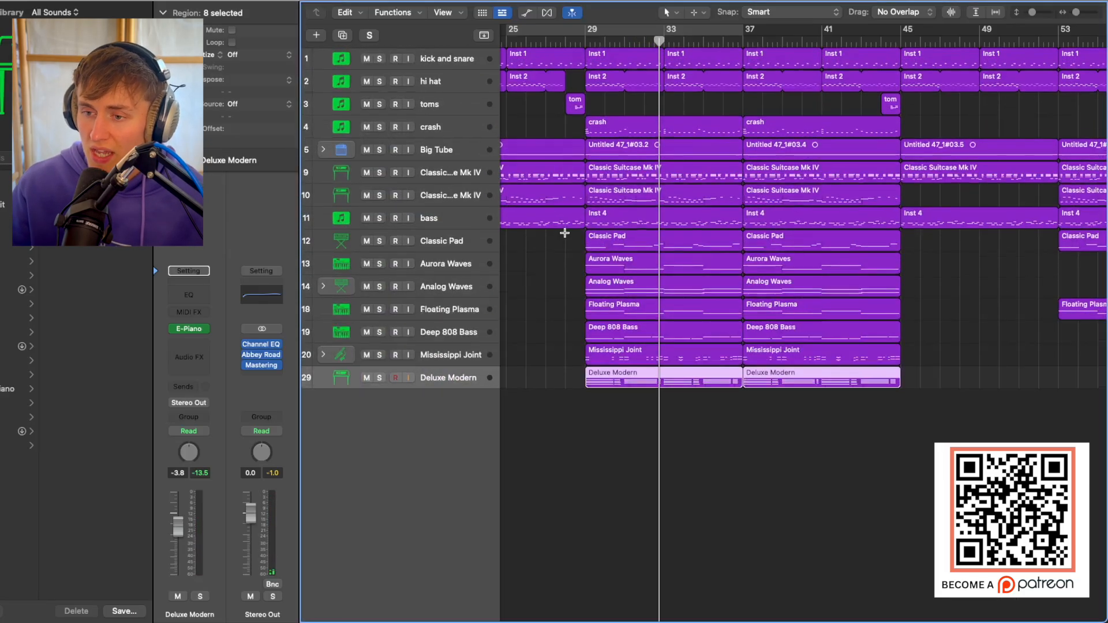